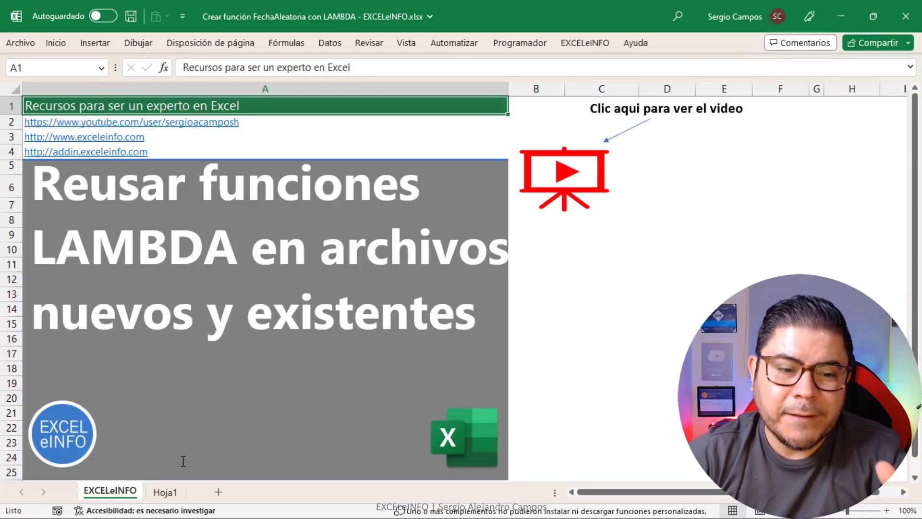
Step: Switch to the Hoja1 sheet with the start date, end date and FECHAS values
left_click(159, 497)
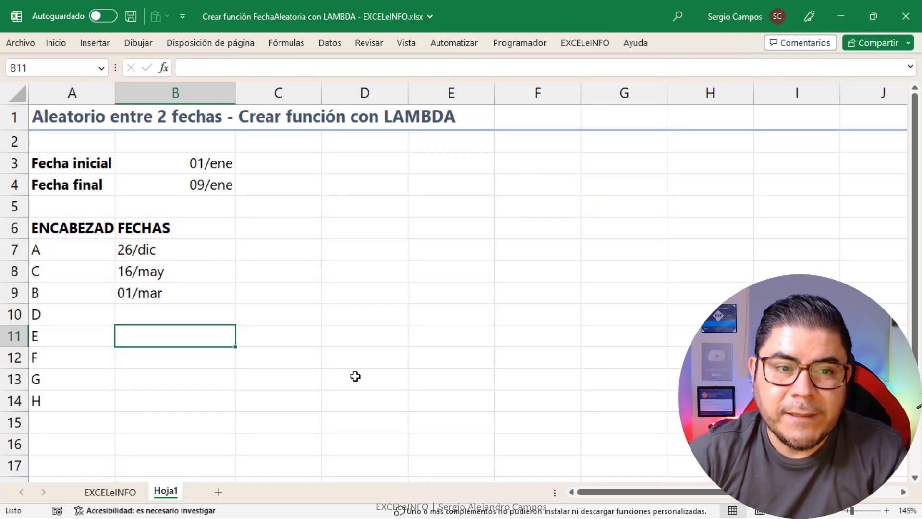
Step: Inspect the existing FechaAleatoria formula in cell B7 without changing it
left_click(293, 254)
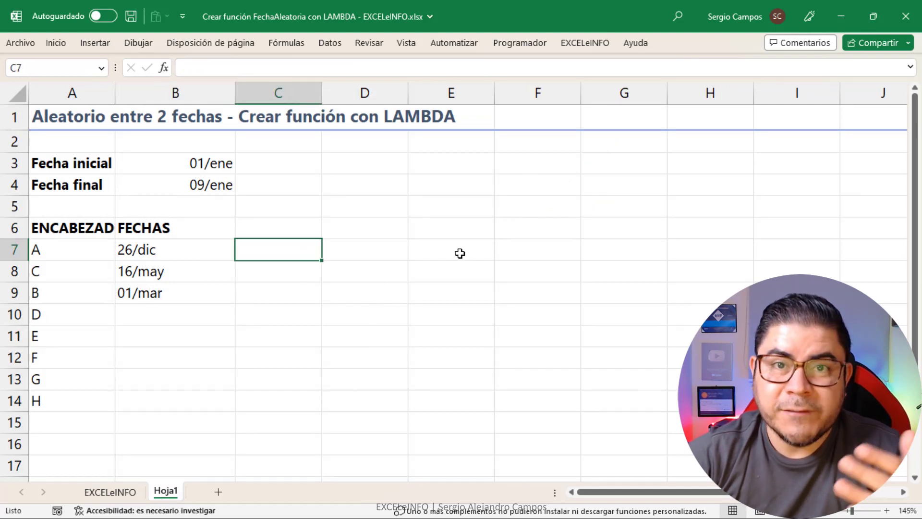
left_click(207, 245)
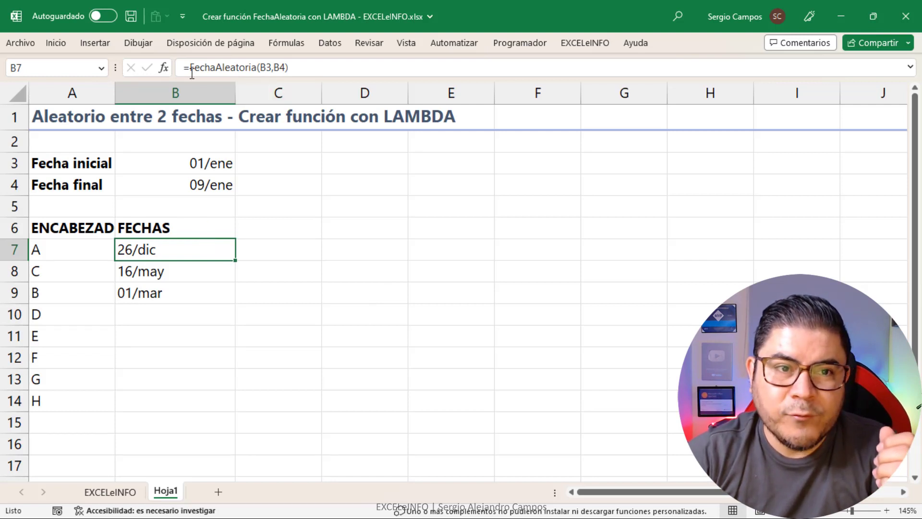
left_click_drag(190, 67, 251, 67)
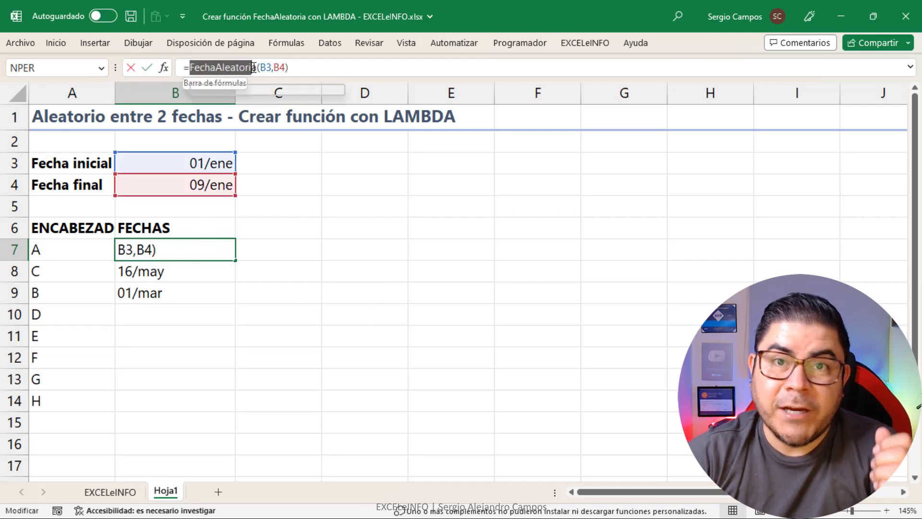
key("Escape")
Step: Enter =FechaAleatoria(B3,B4) in cell B10 to get a random date
left_click(196, 315)
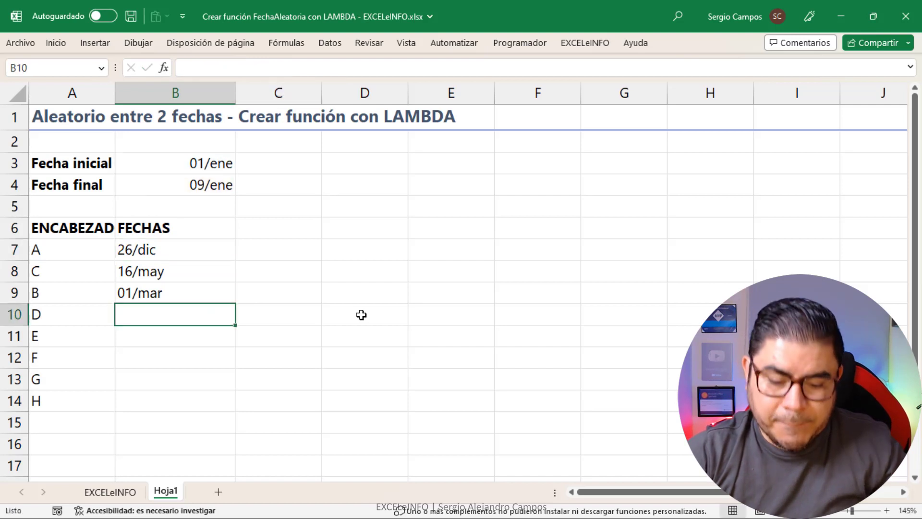
type("=FE")
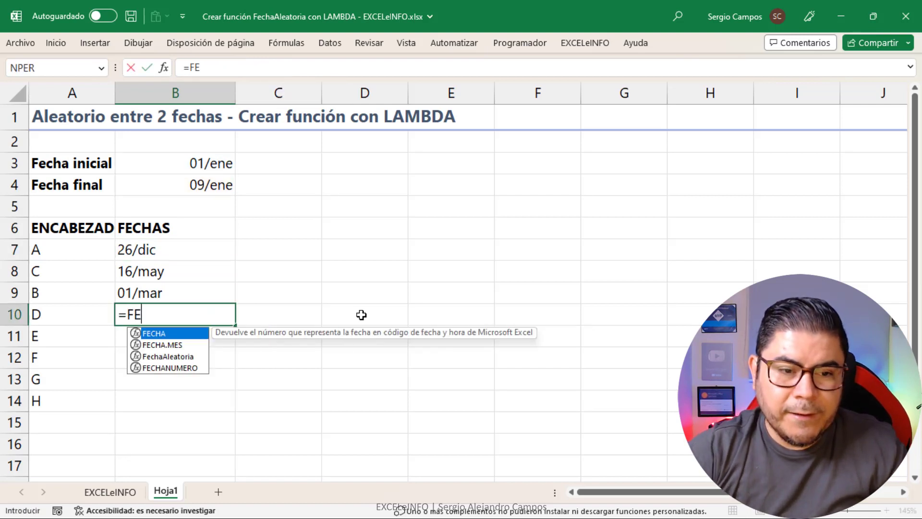
key("Down")
key("Down")
key("Tab")
key("Up")
key("Up")
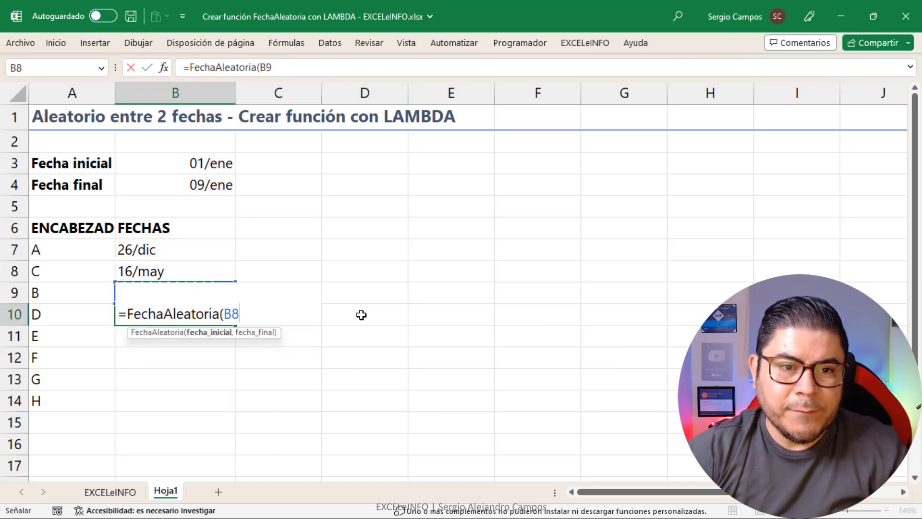
key("Up")
key("Up")
key("Up")
type(",")
key("Up")
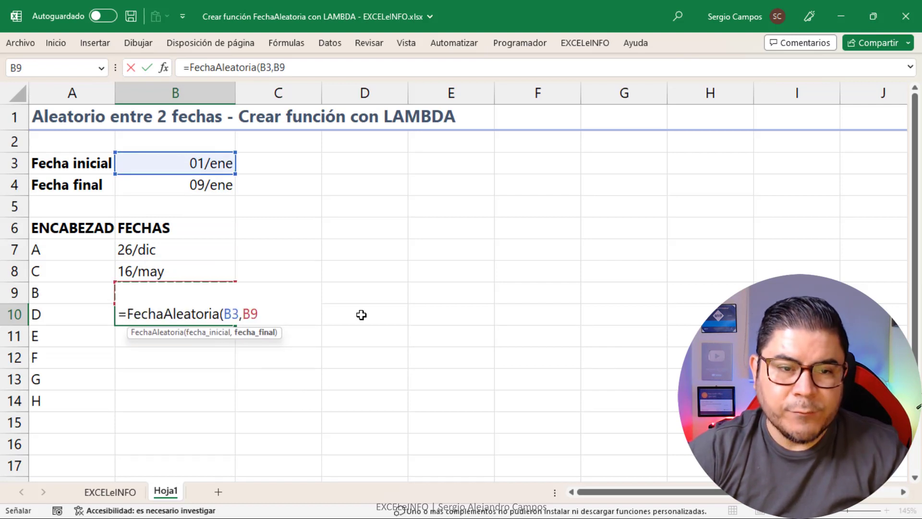
key("Up")
key("Up")
key("Up")
key("Return")
key("Up")
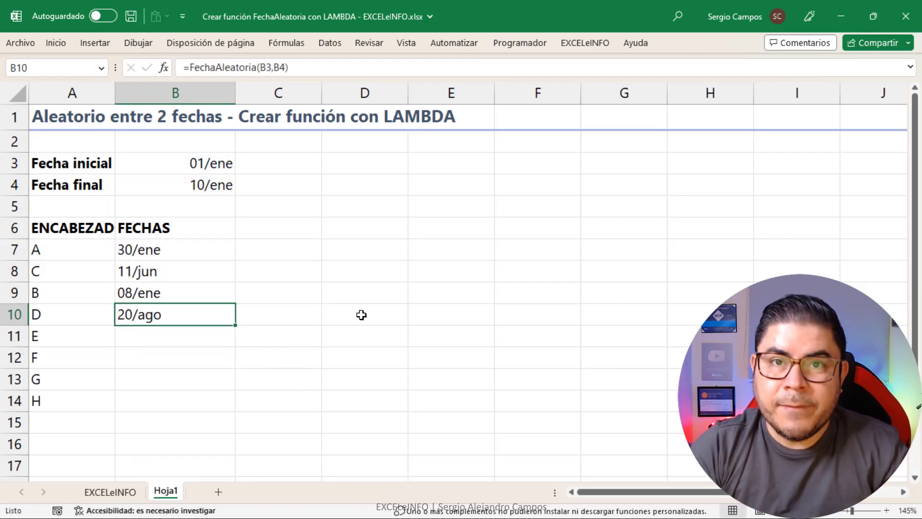
Step: Recommit the B10 formula so the dates recalculate, then return to cell B7
key("F2")
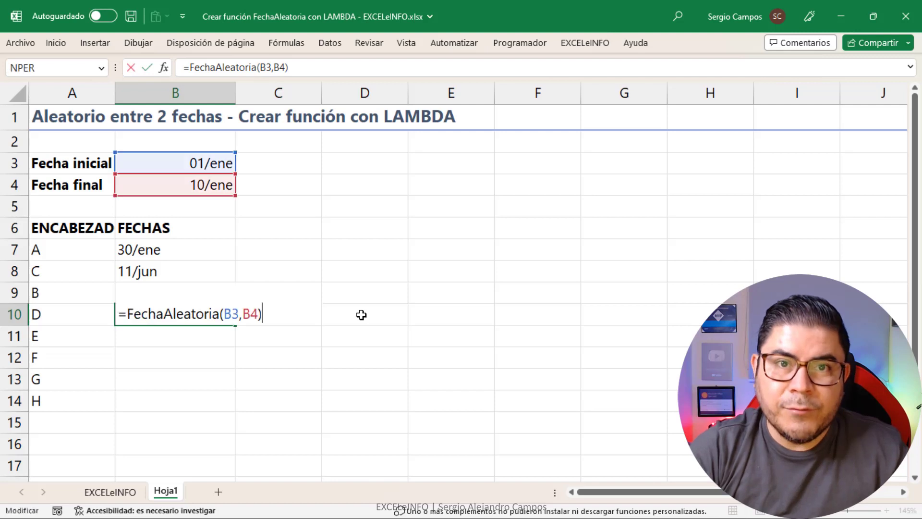
key("Return")
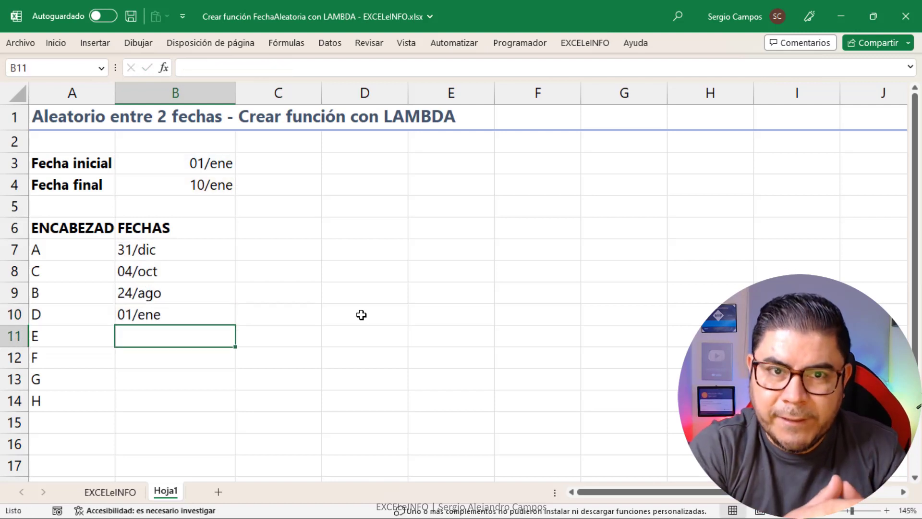
key("Up")
key("Up")
key("Up")
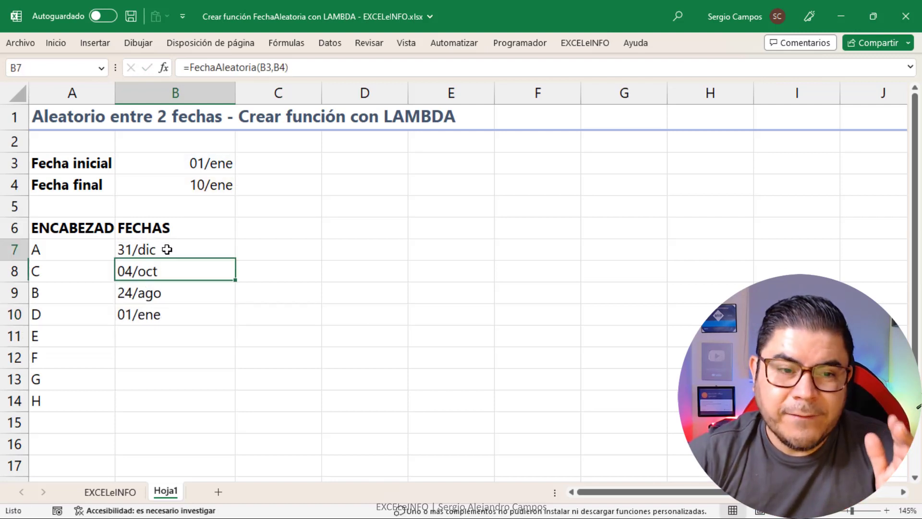
key("Up")
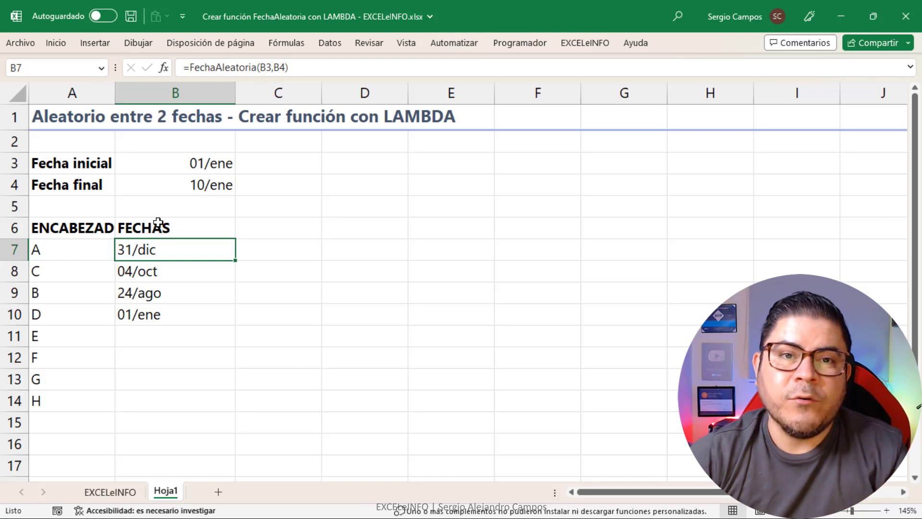
left_click(293, 44)
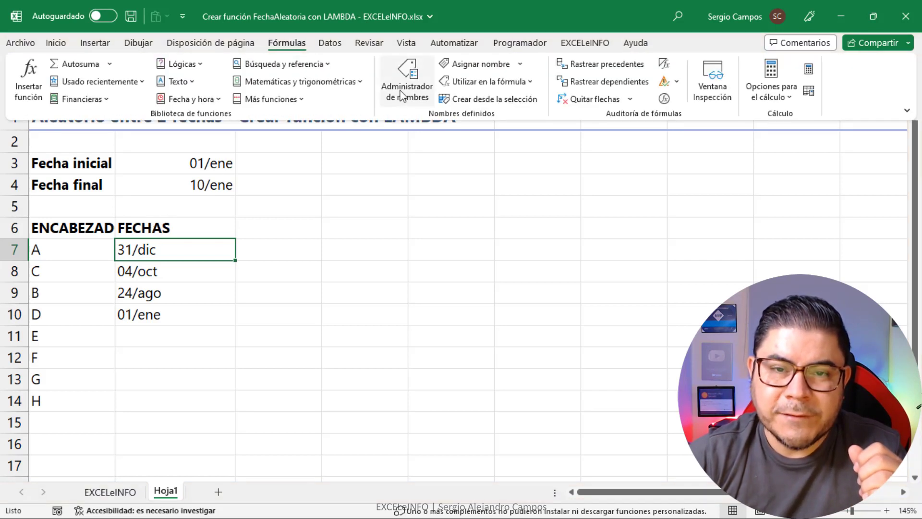
left_click(401, 94)
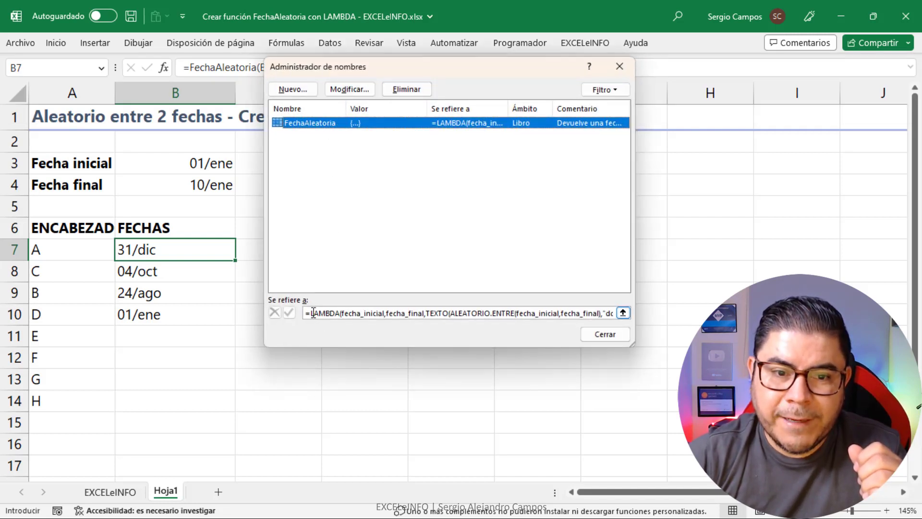
left_click(337, 313)
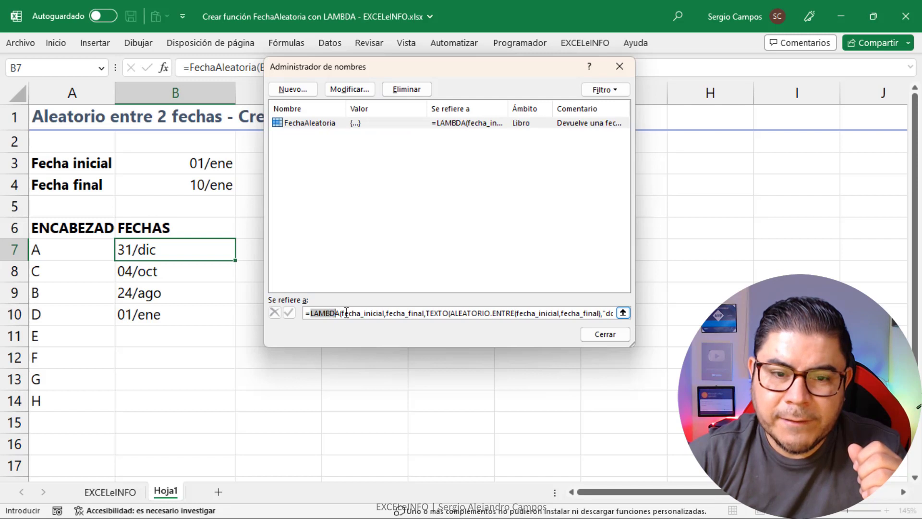
left_click_drag(341, 313, 550, 311)
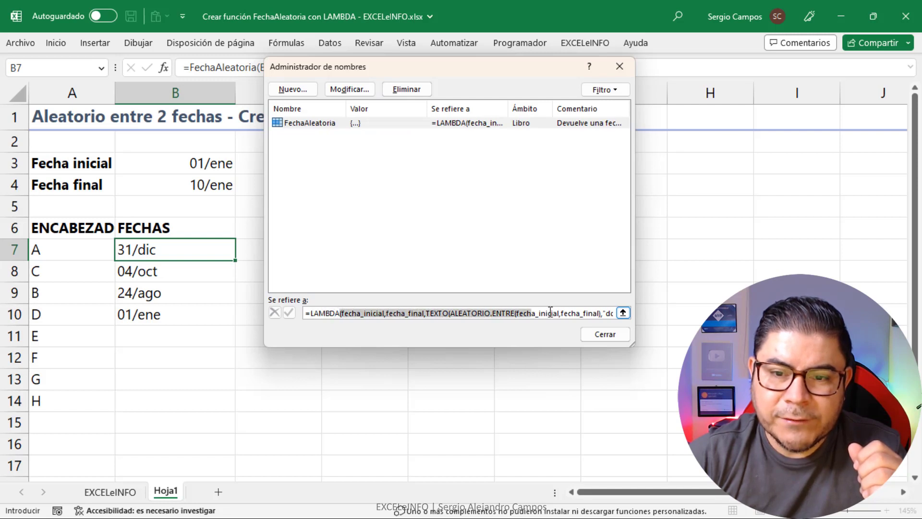
left_click(356, 313)
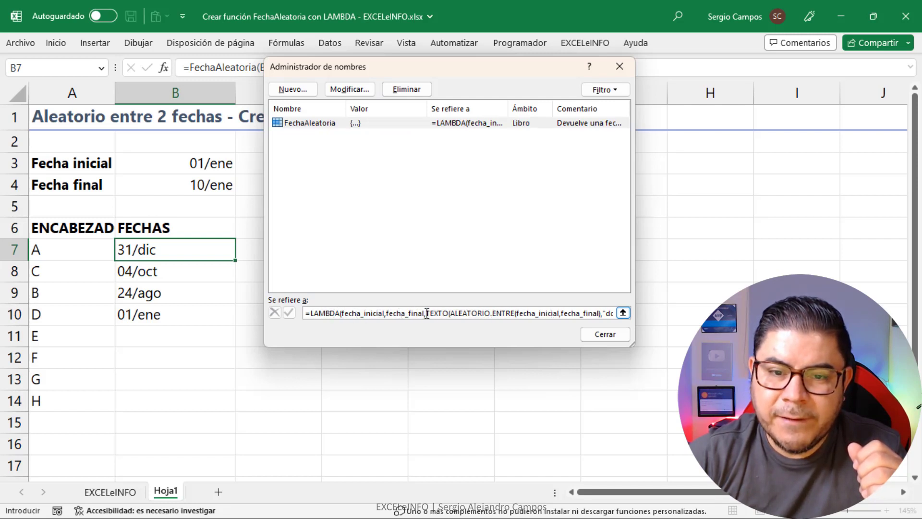
left_click_drag(595, 313, 641, 314)
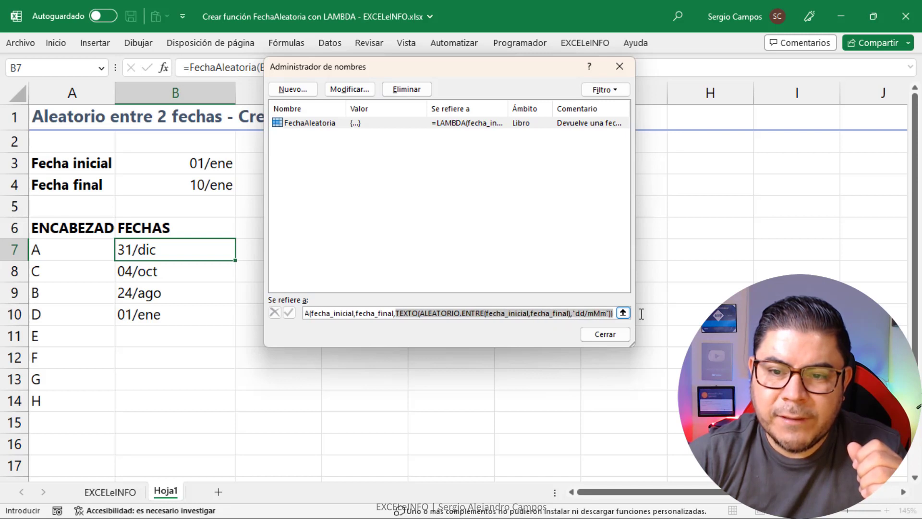
left_click_drag(563, 314, 317, 313)
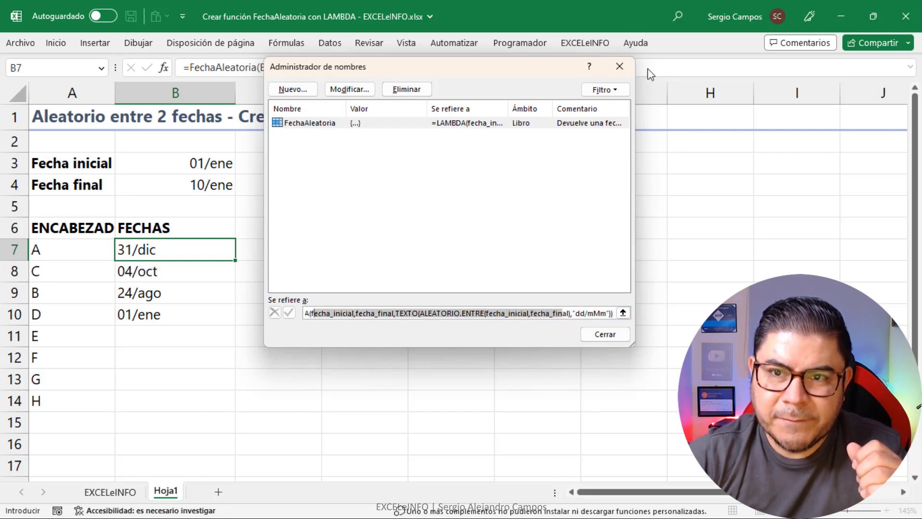
left_click(621, 67)
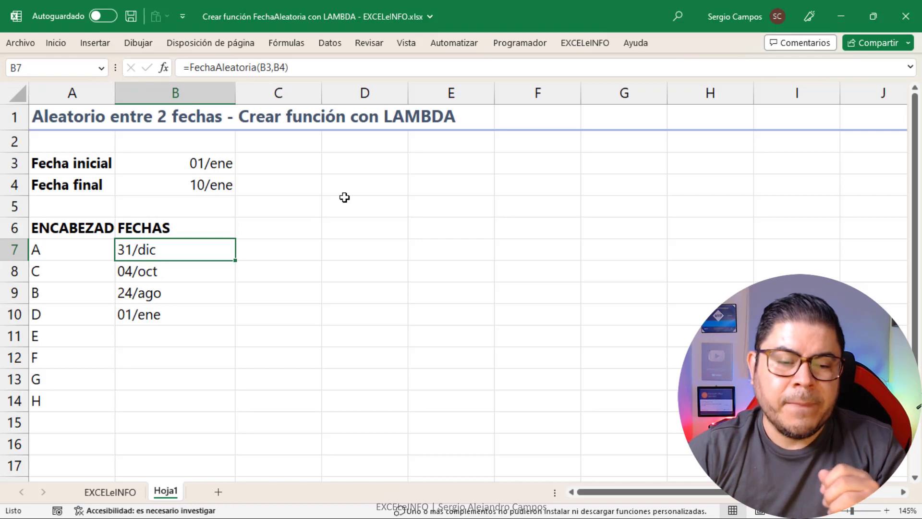
Step: Add a new sheet, move it to first position and name it funciones
left_click(218, 492)
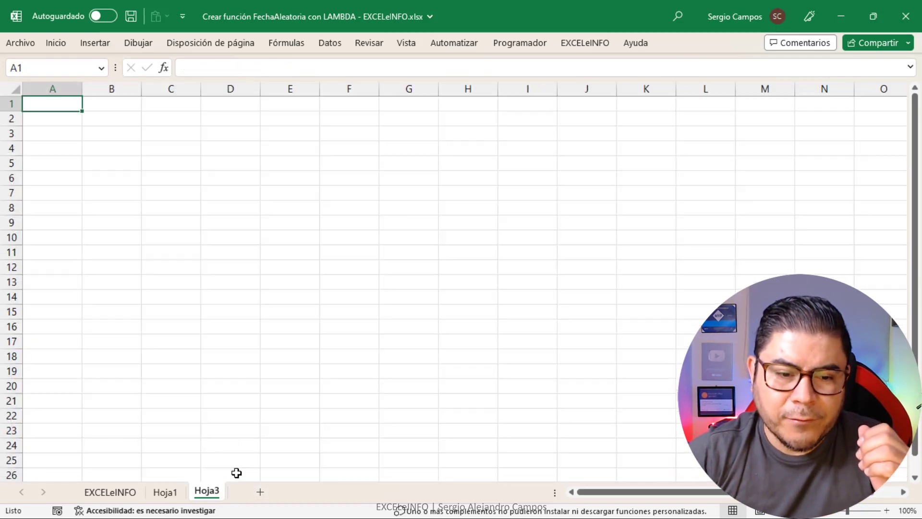
left_click_drag(199, 492, 96, 492)
double_click(98, 493)
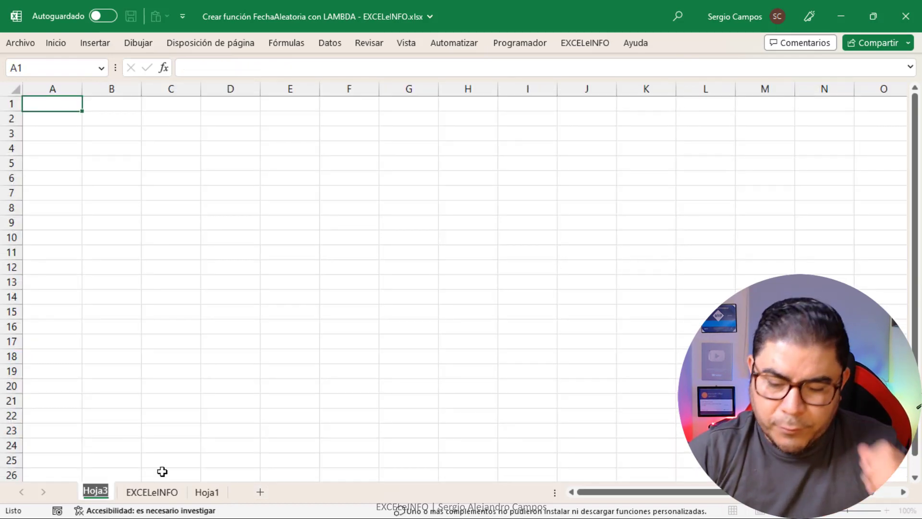
type("funciones")
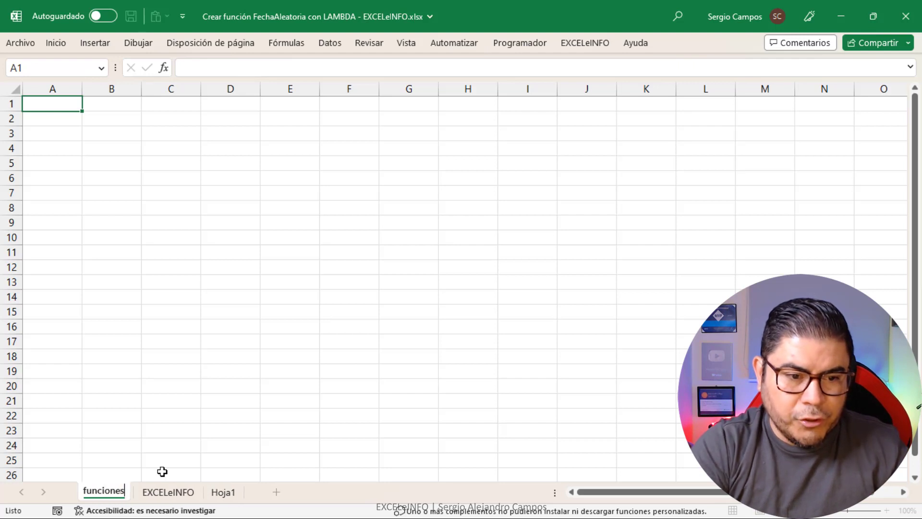
key("Return")
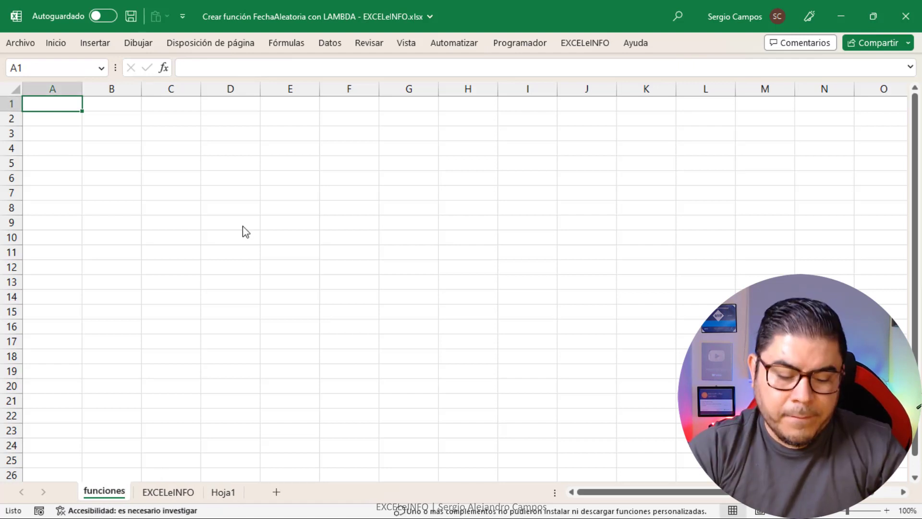
Step: Try =fec in A1, cancel it, and create a new blank workbook with Ctrl+U
type("=fec")
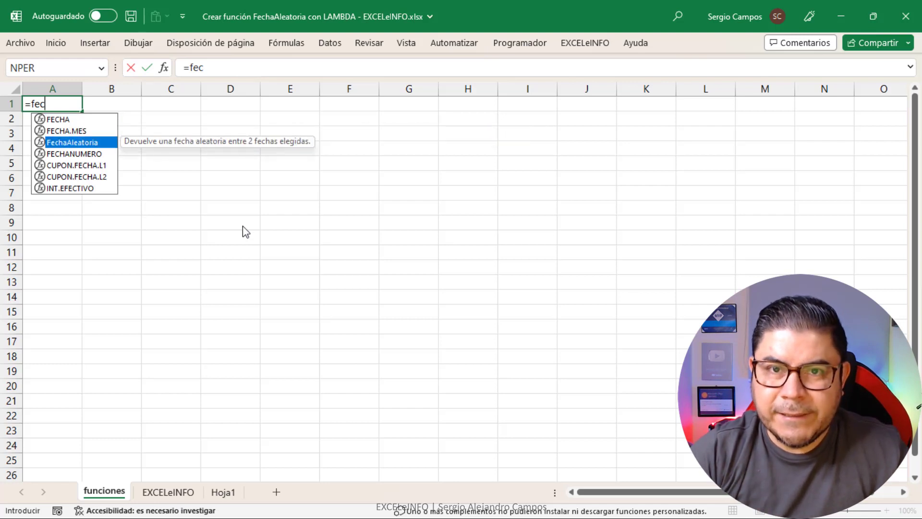
key("Escape")
key("Escape")
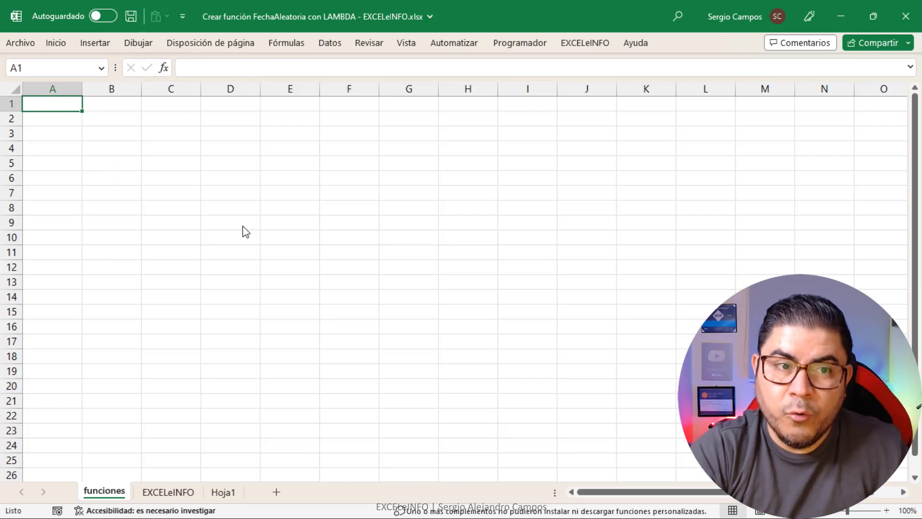
key("ctrl+u")
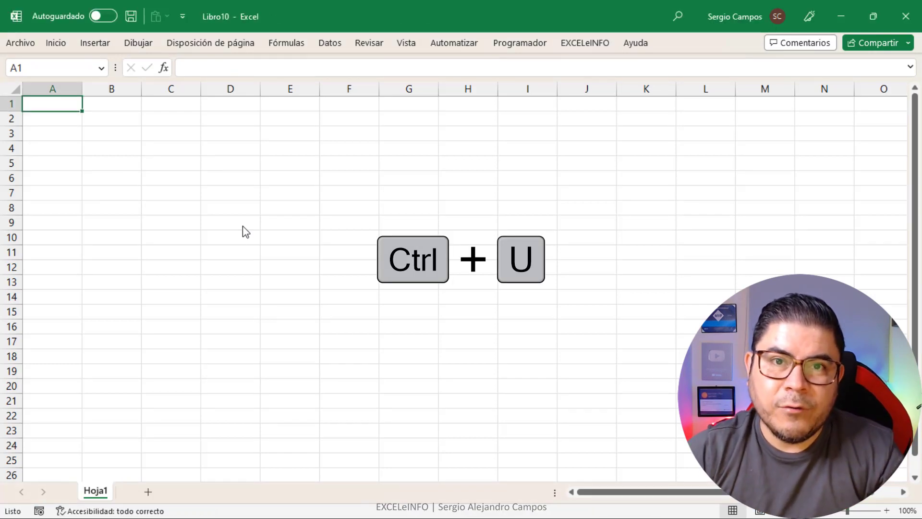
Step: Type =fec to browse the date function suggestions, then cancel the entry
type("=")
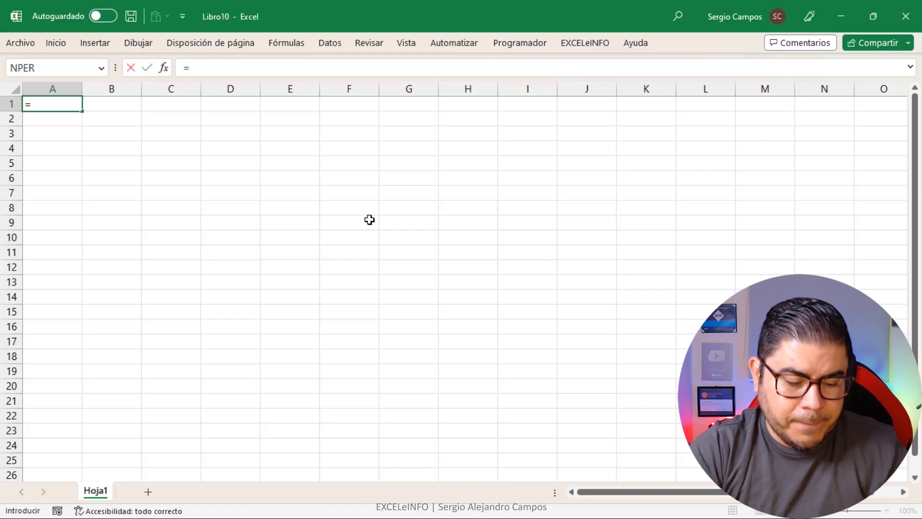
type("fec")
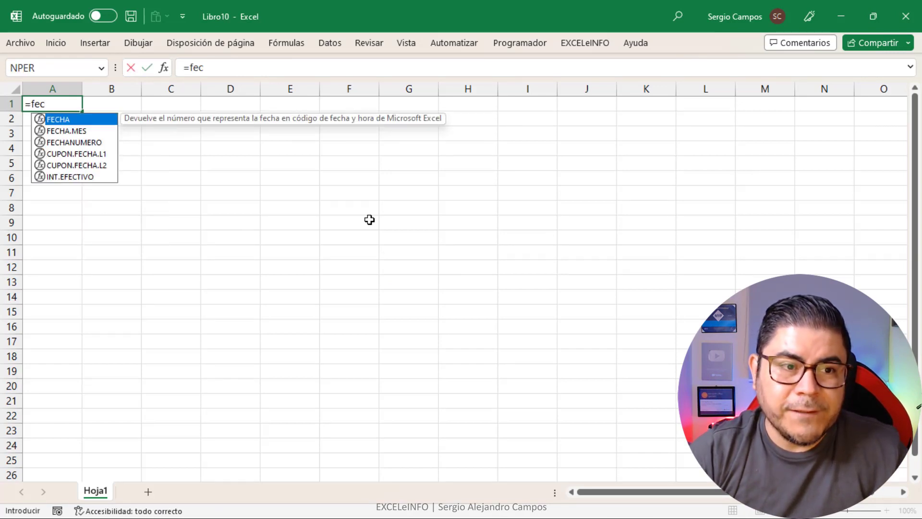
key("Down")
key("Down")
key("Escape")
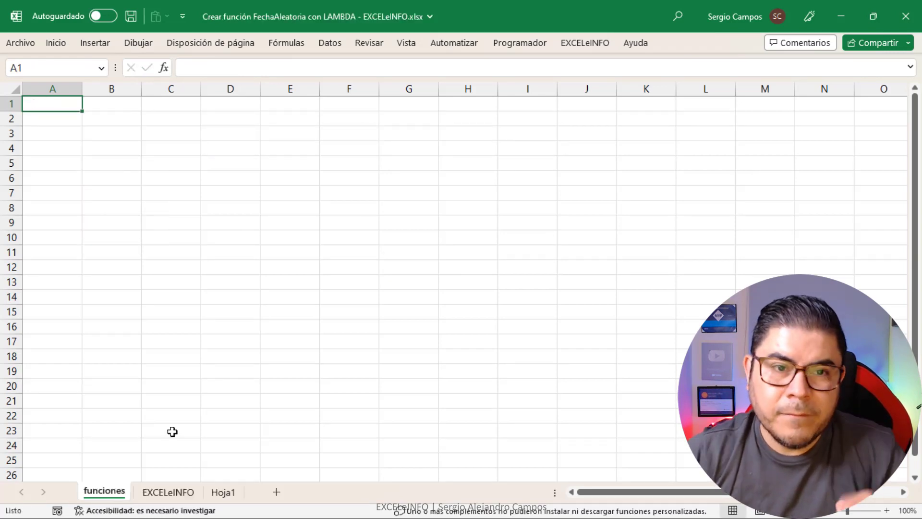
Step: Review the EXCELeINFO and Hoja1 sheets, ending on the empty funciones sheet
left_click(176, 490)
left_click(220, 492)
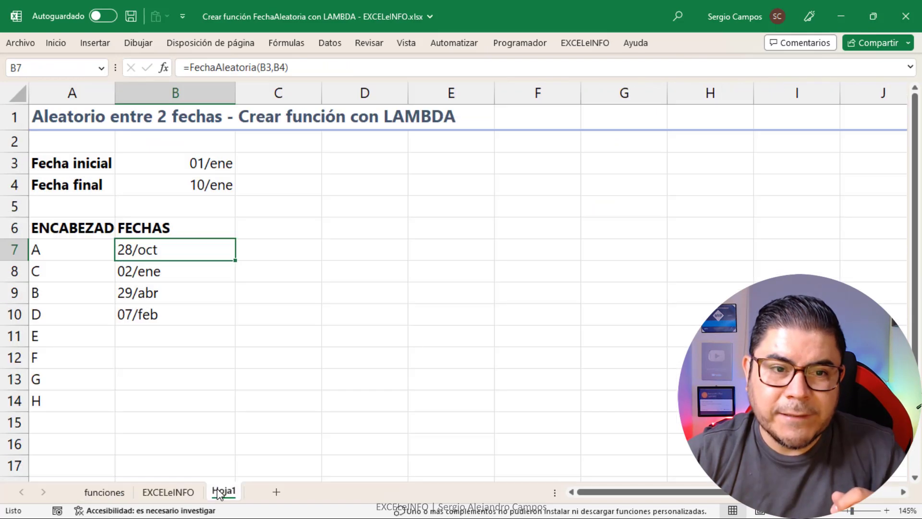
left_click(178, 491)
left_click(116, 492)
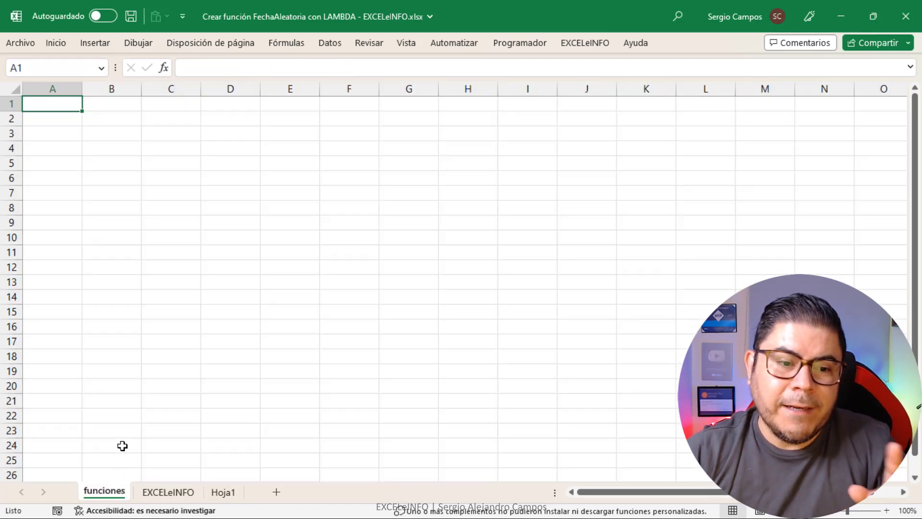
Step: Copy the funciones sheet into Libro10 using Mover o copiar with Crear una copia ticked
right_click(118, 496)
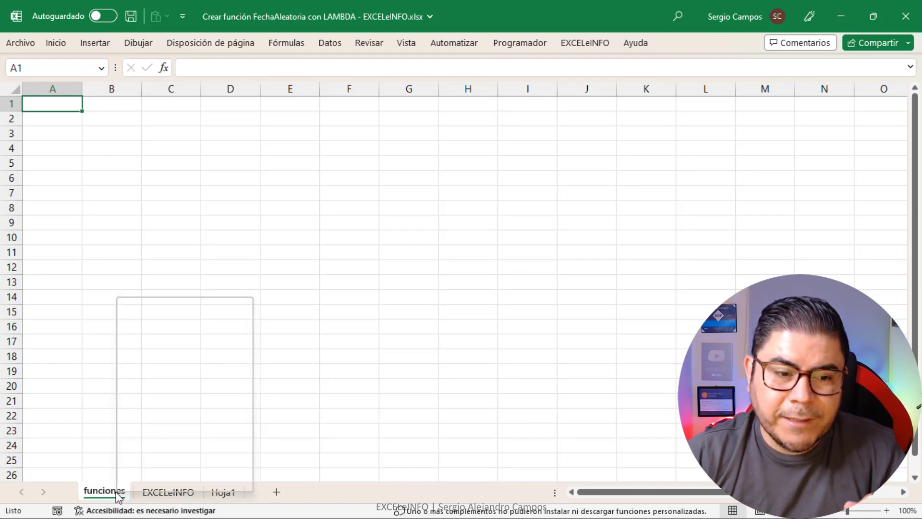
left_click(209, 364)
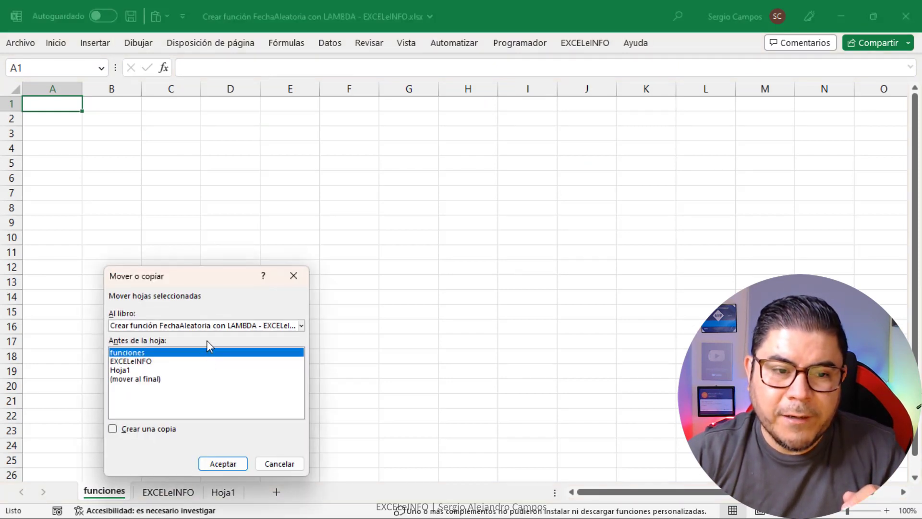
left_click(205, 327)
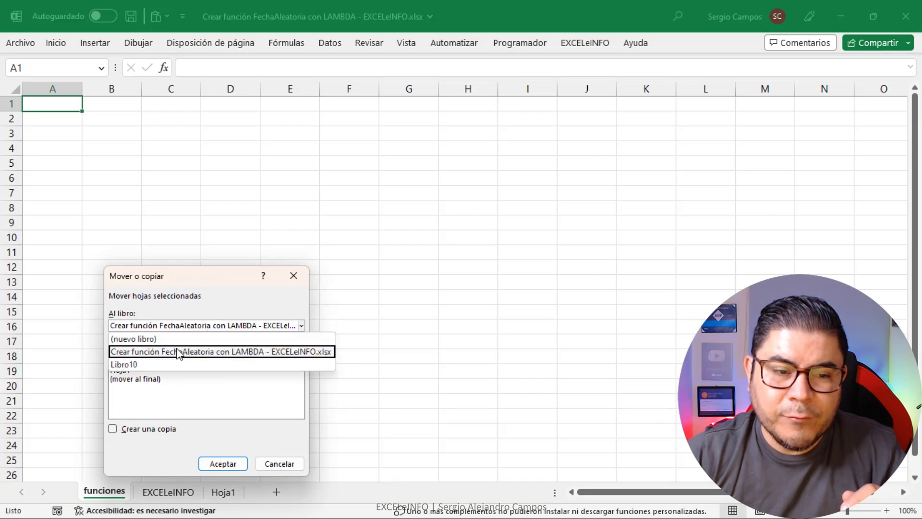
left_click(161, 365)
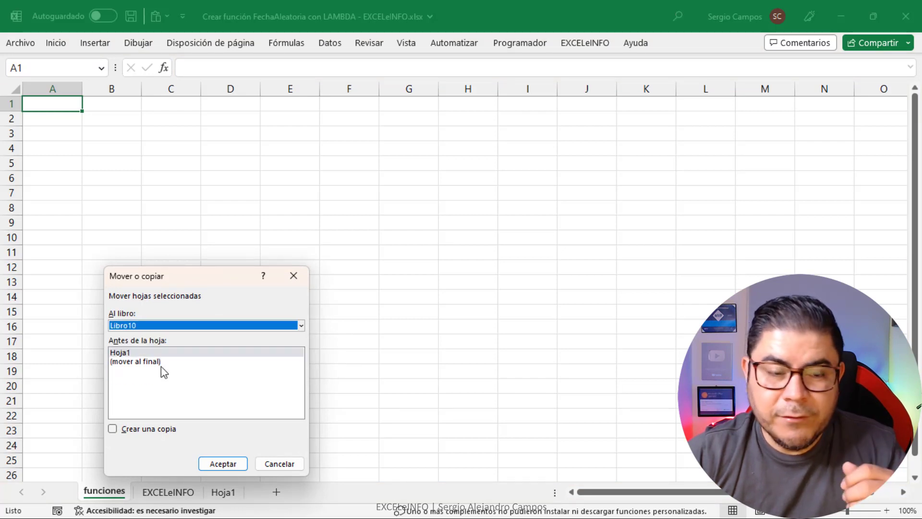
left_click(152, 430)
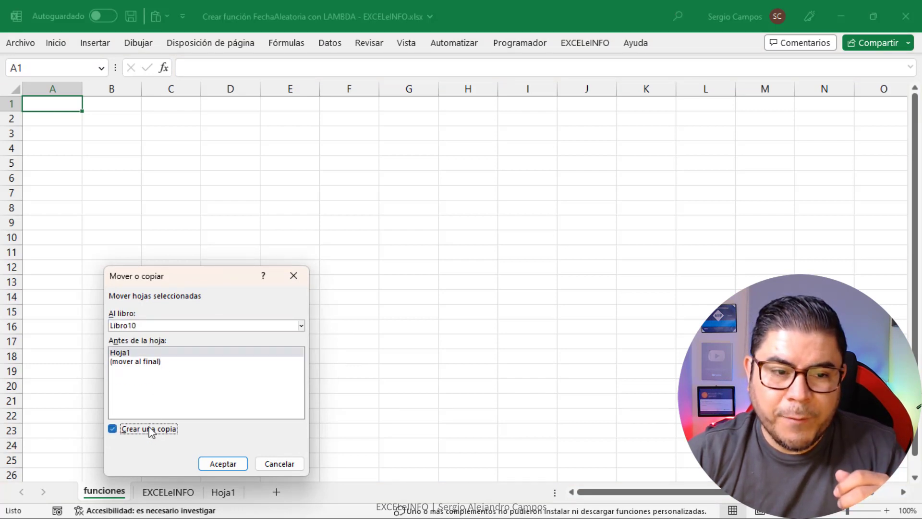
left_click(217, 464)
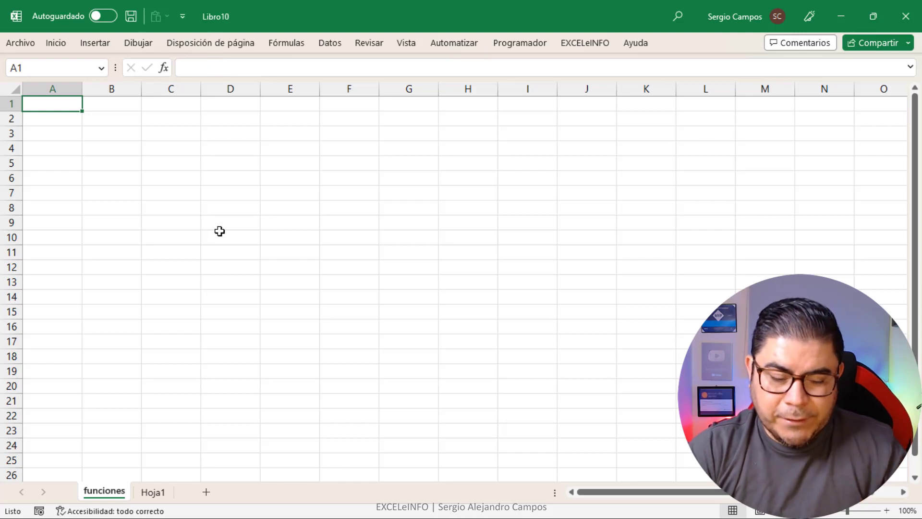
type("=fec")
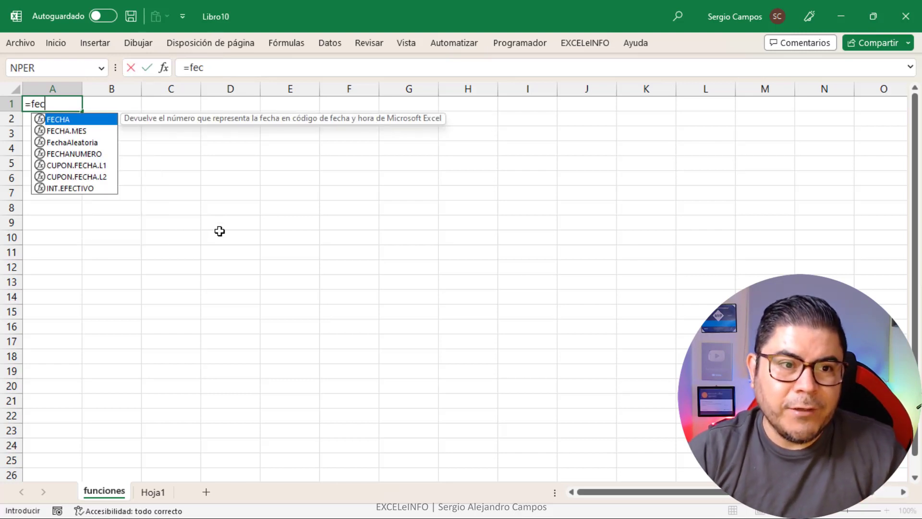
key("Down")
key("Down")
key("Escape")
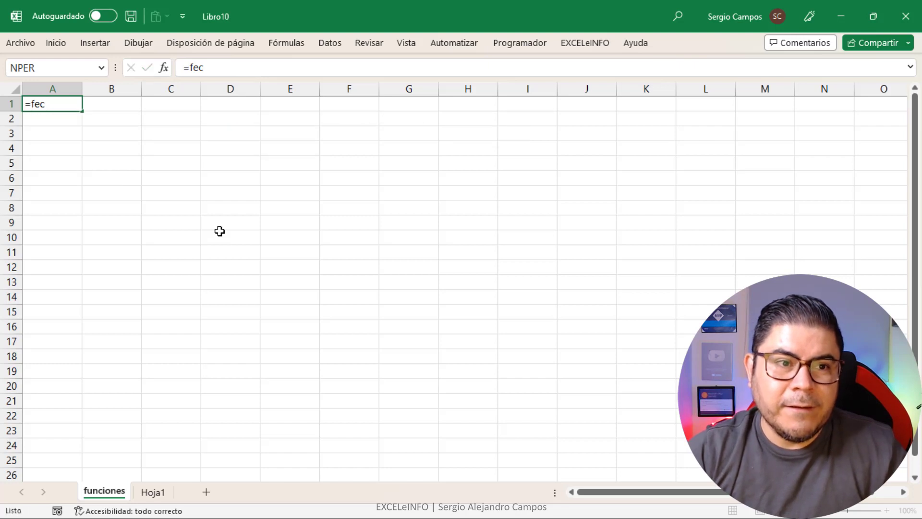
key("Escape")
left_click(154, 491)
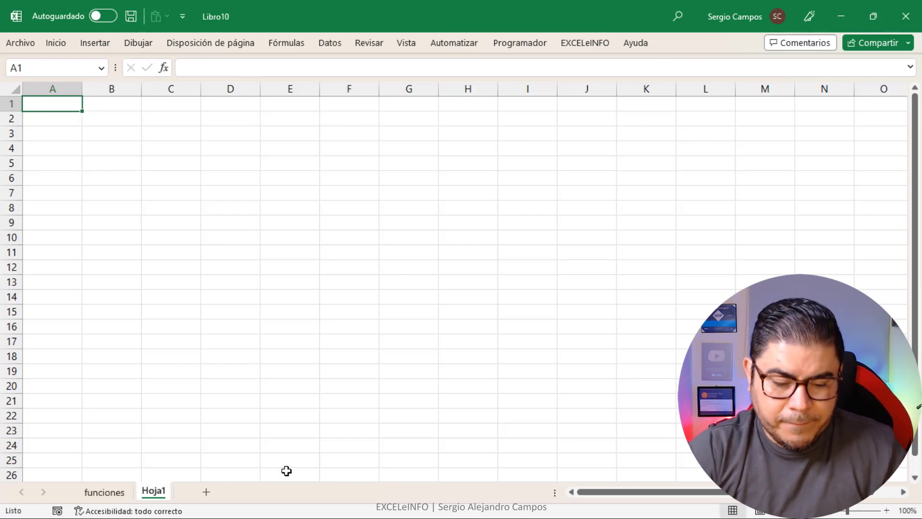
type("=fec")
key("Down")
key("Down")
key("Tab")
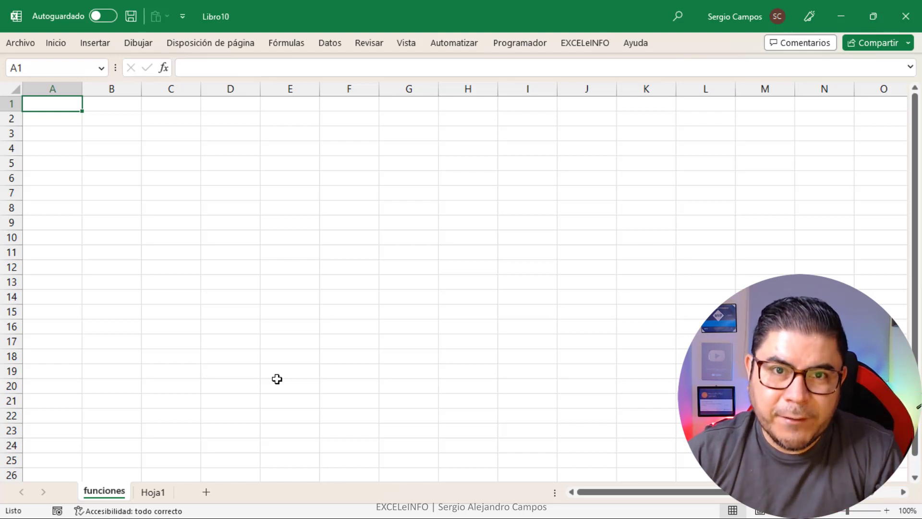
left_click(298, 44)
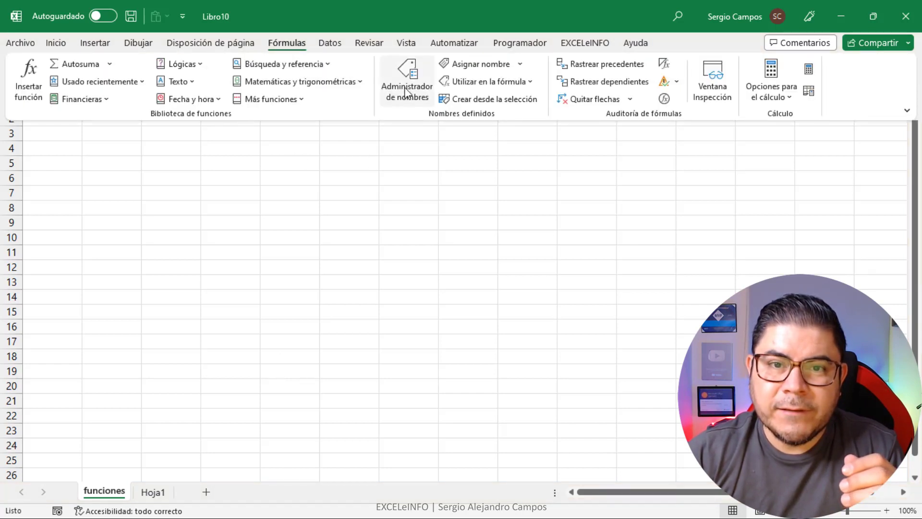
left_click(406, 91)
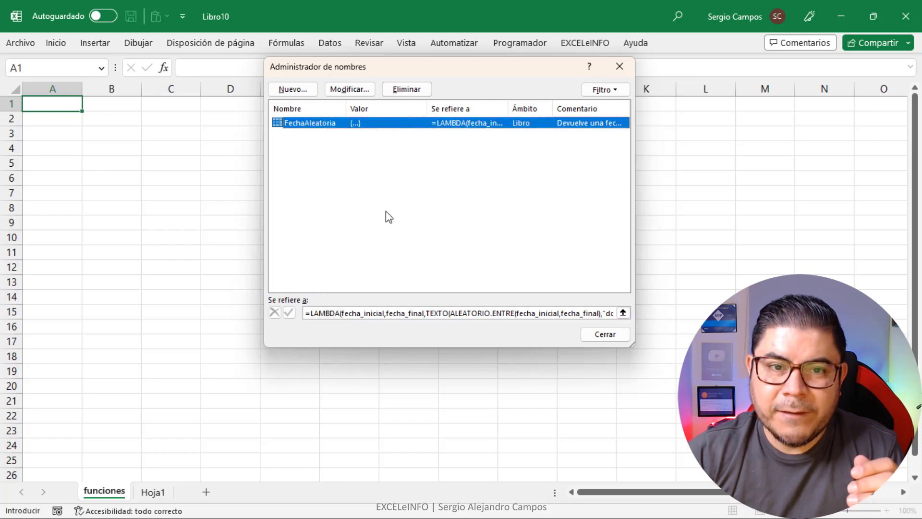
left_click(383, 158)
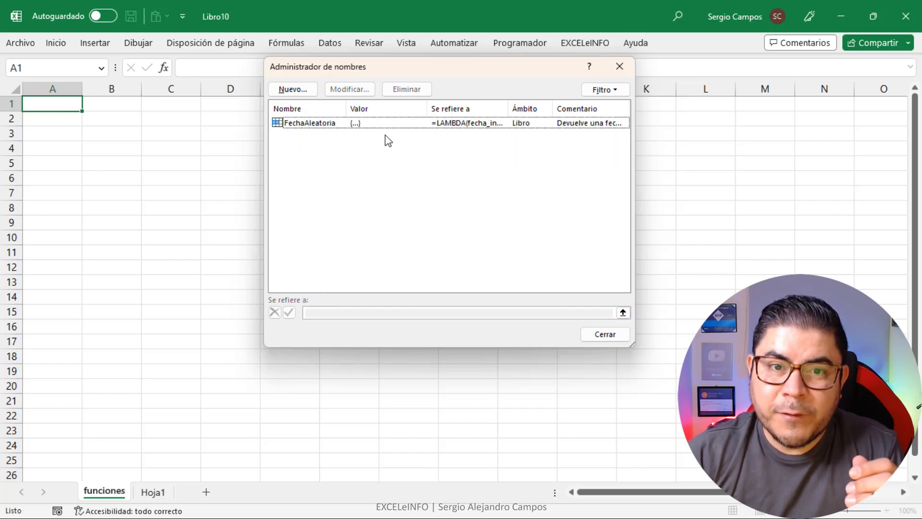
left_click(386, 125)
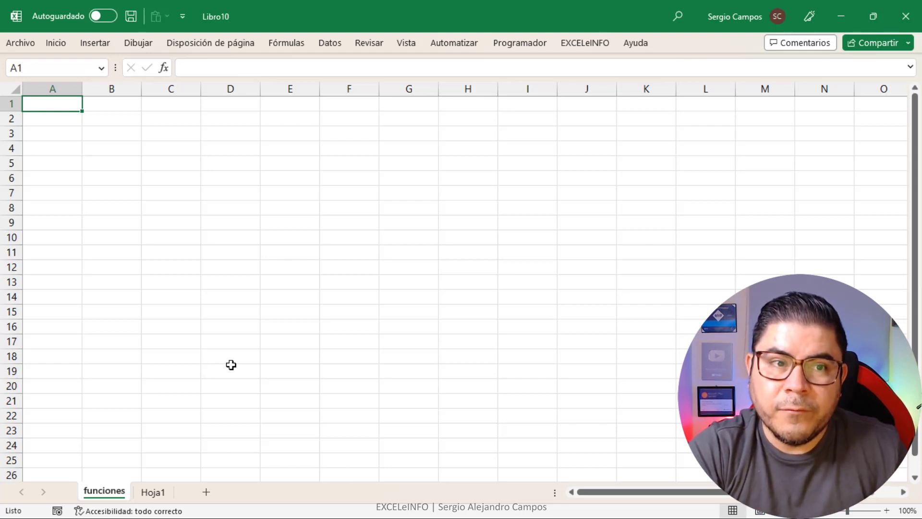
Step: Create a new workbook with Ctrl+N, test =fec in A1, then cancel
key("ctrl+n")
type("=fe")
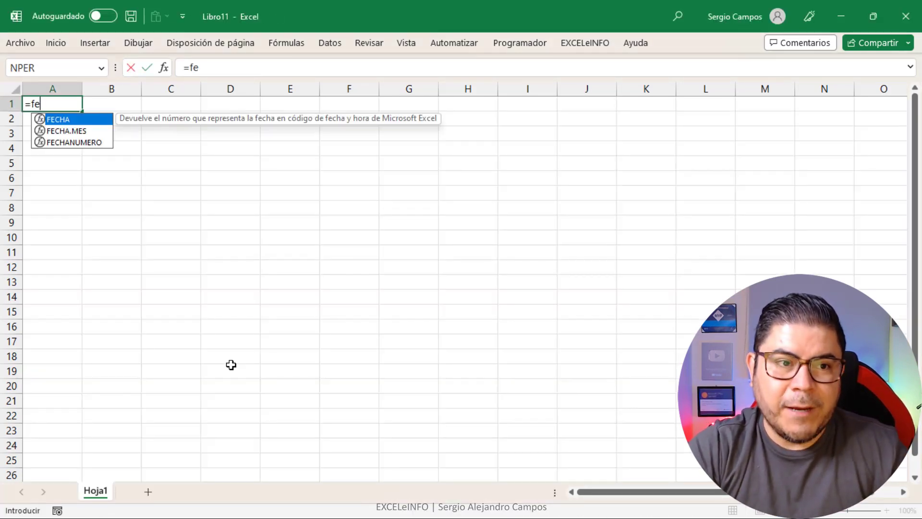
type("c")
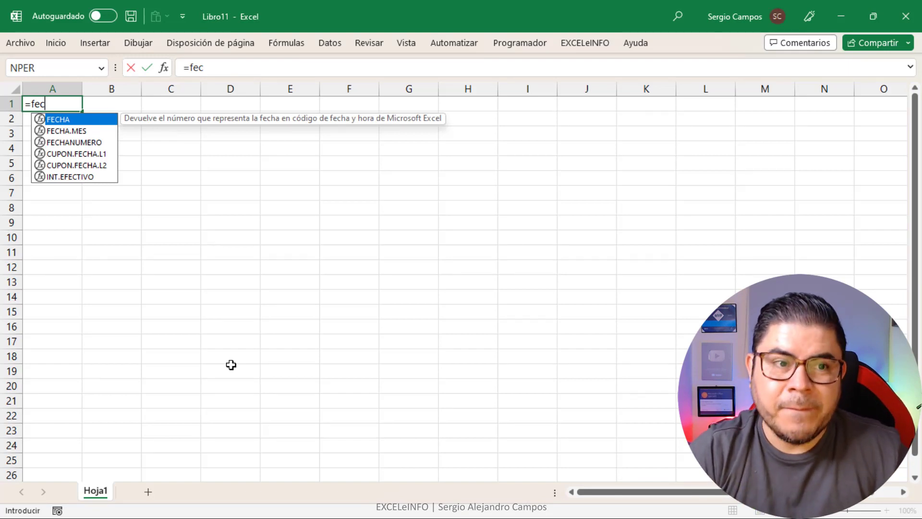
key("Escape")
key("Escape")
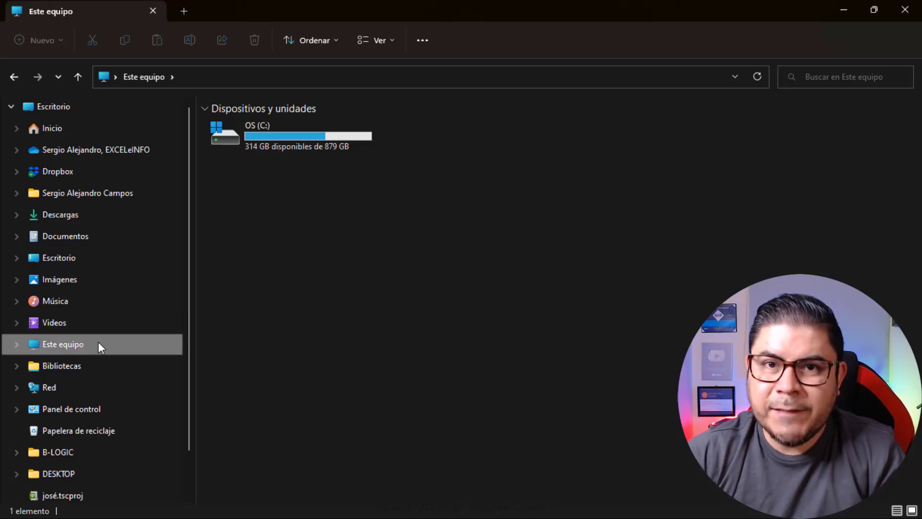
Step: Open OS (C:) and the user's profile folder, locating Application Data by typing appli
left_click(330, 134)
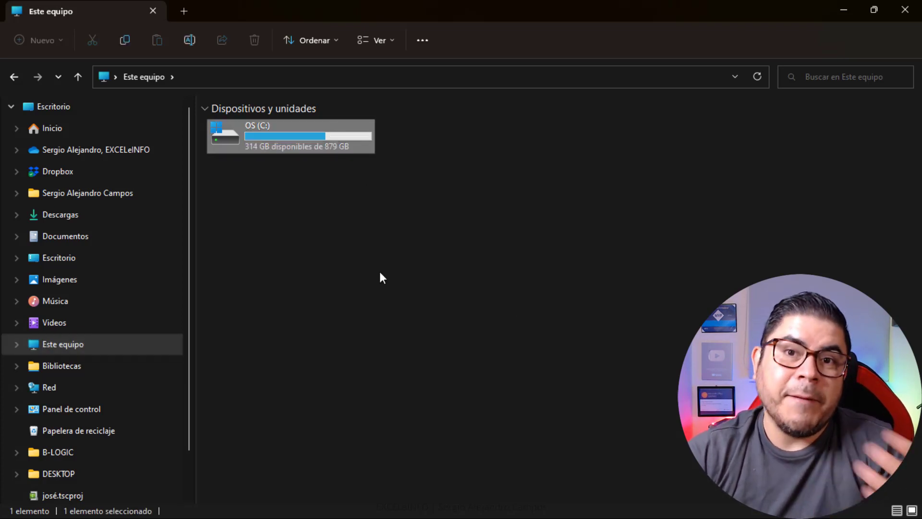
left_click_drag(424, 121, 769, 208)
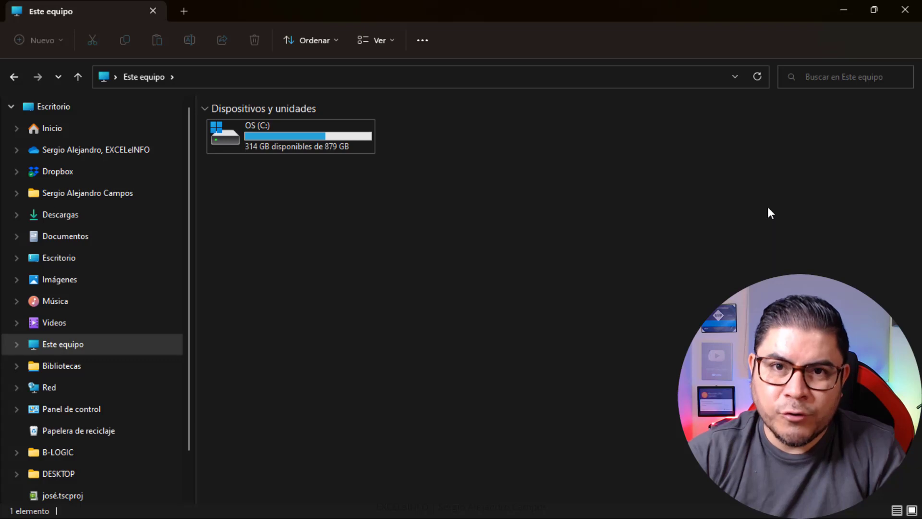
left_click_drag(253, 209, 795, 273)
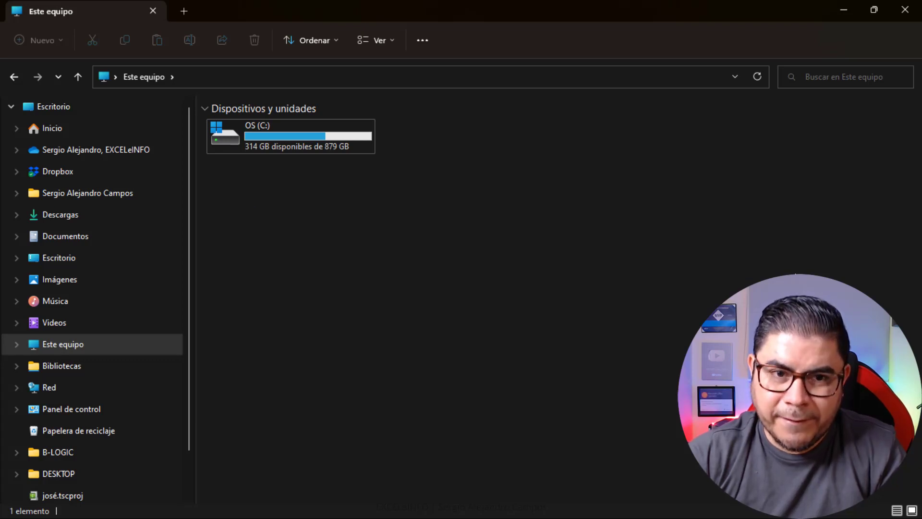
double_click(316, 131)
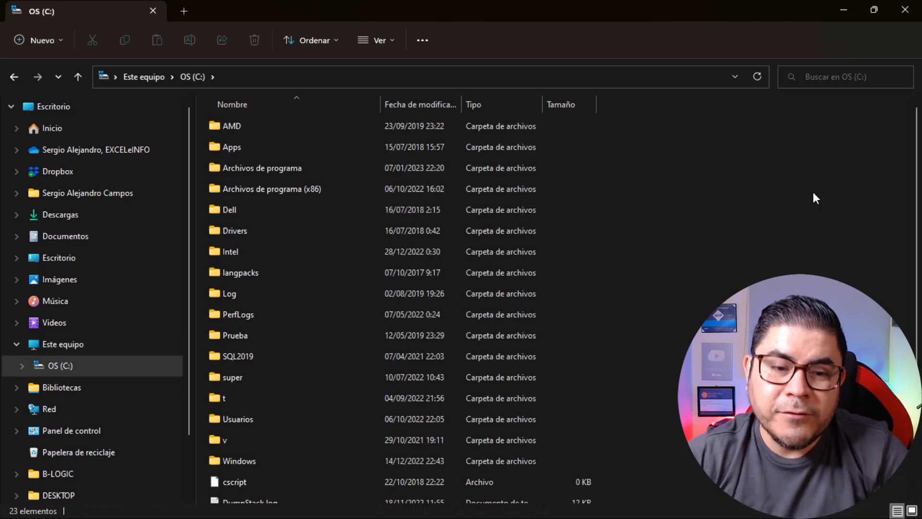
double_click(293, 414)
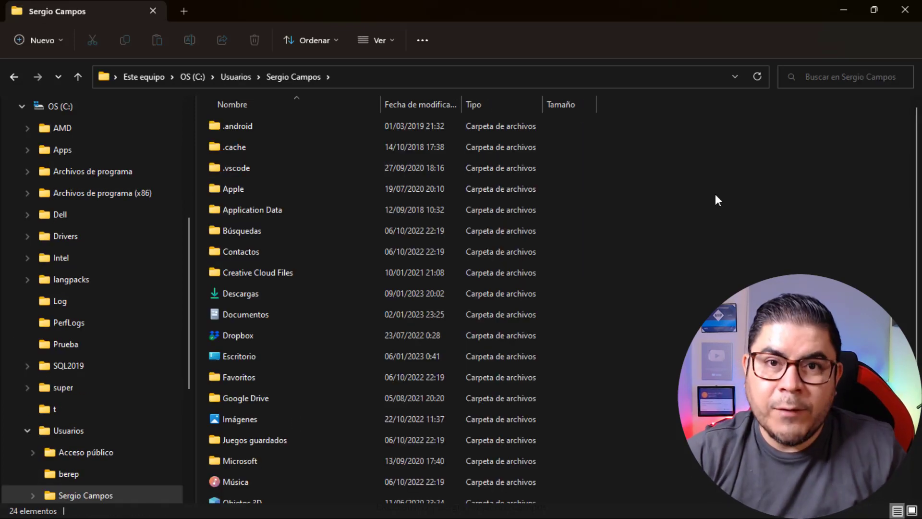
type("appli")
key("Up")
key("Down")
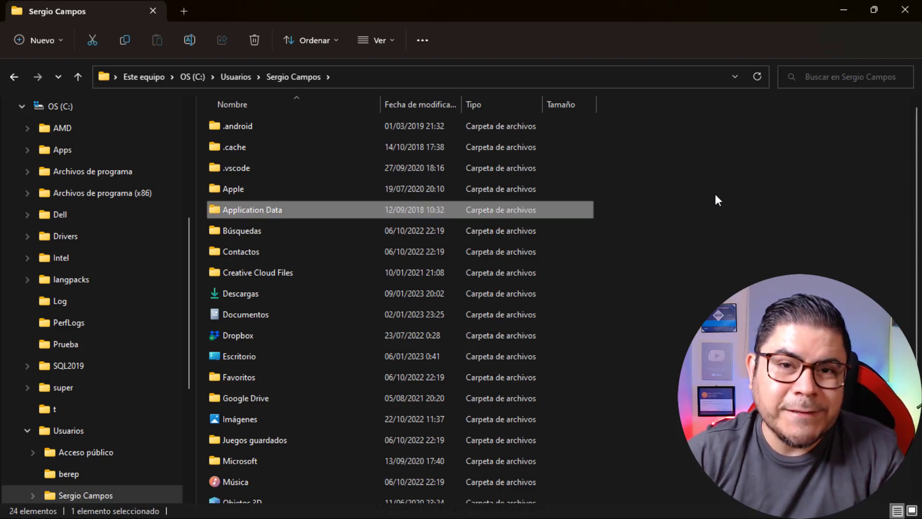
left_click(715, 194)
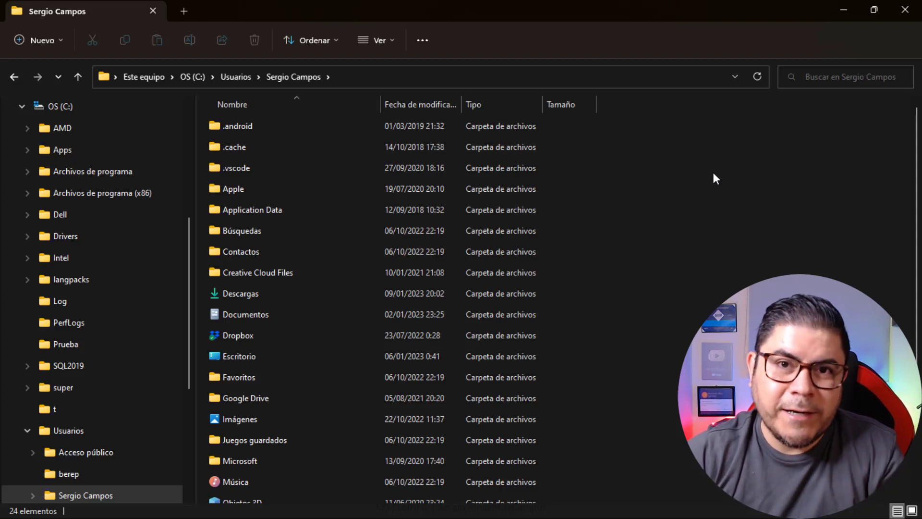
Step: Turn on showing hidden files and folders in the folder options
left_click(425, 40)
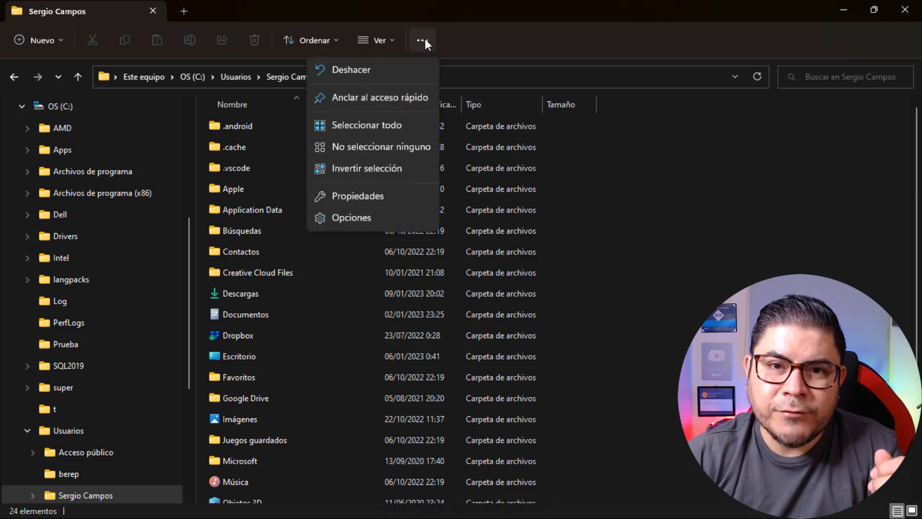
left_click(398, 217)
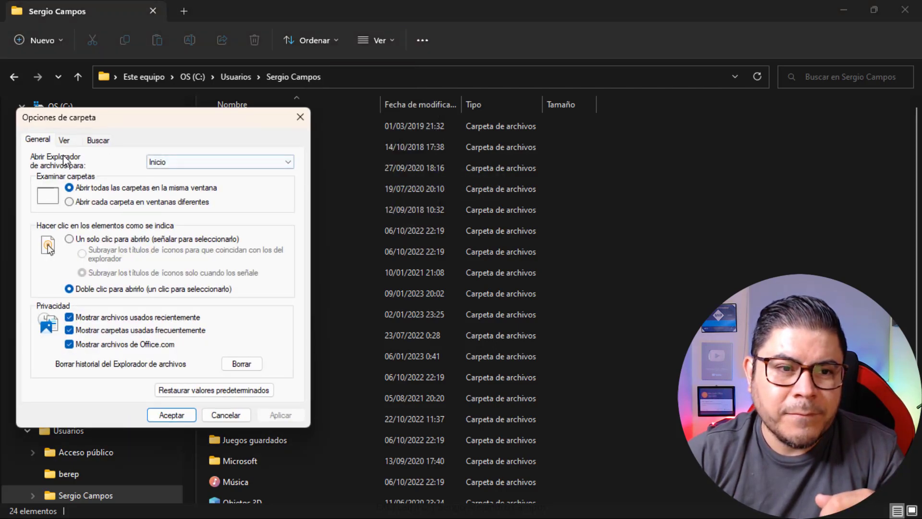
left_click(65, 140)
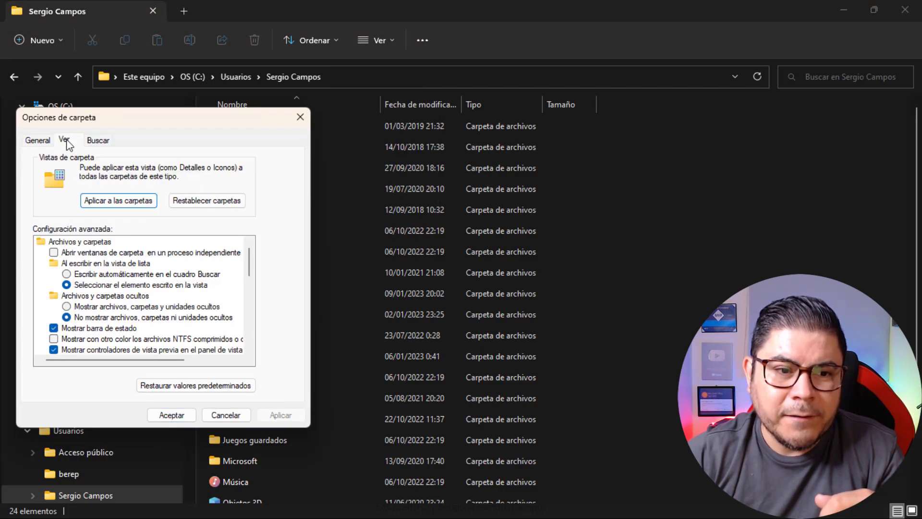
left_click(97, 306)
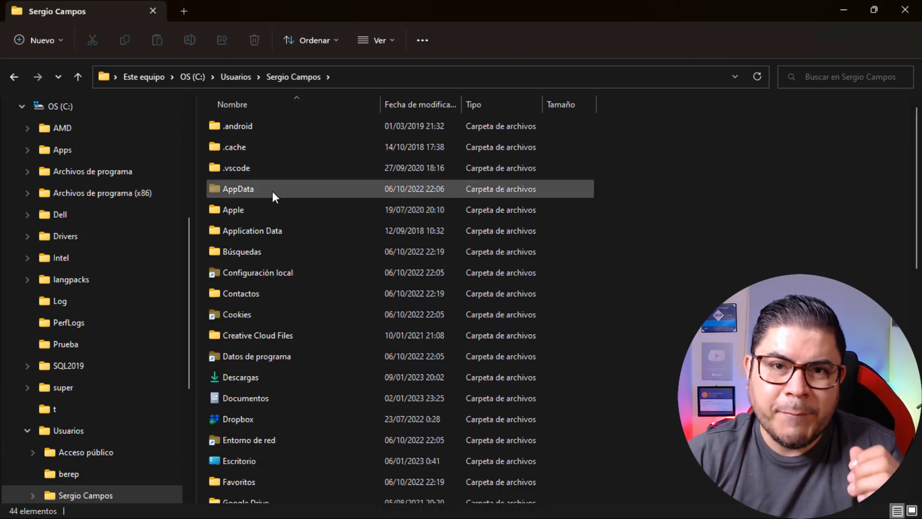
Step: Open AppData › Roaming › Microsoft › Excel › XLSTART
double_click(263, 188)
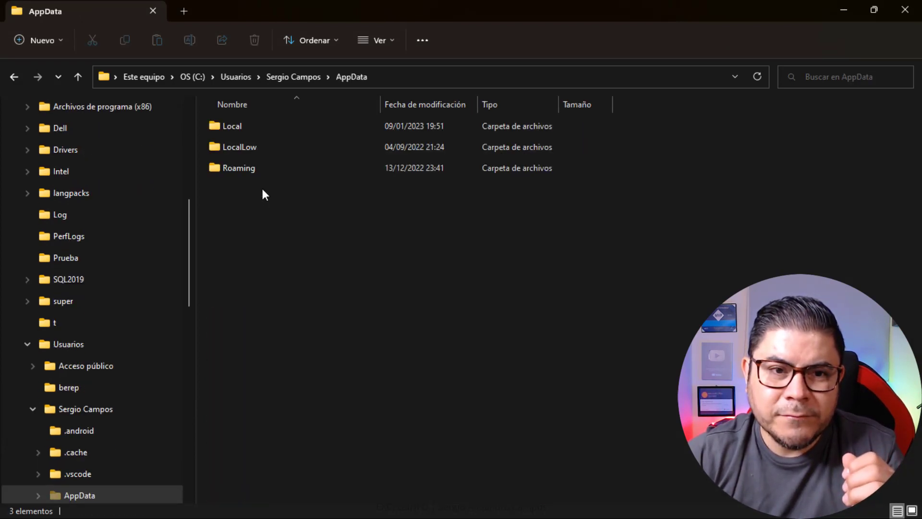
double_click(272, 169)
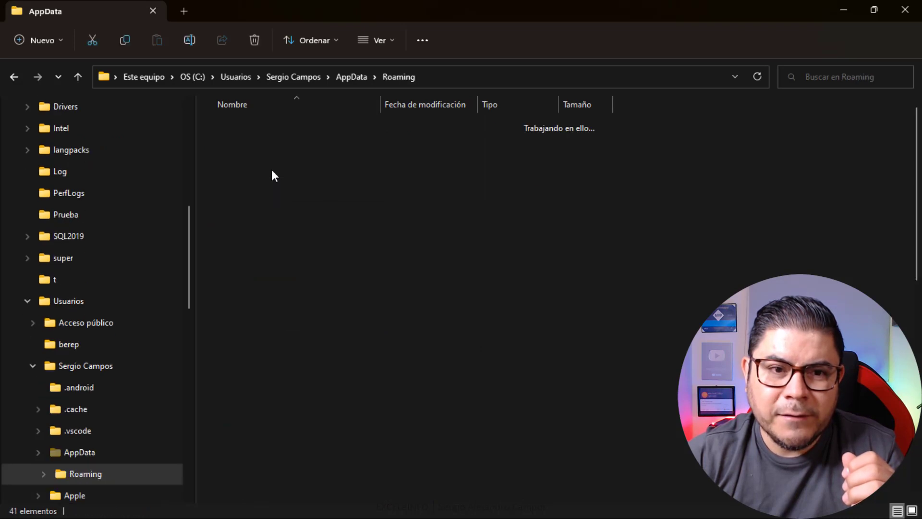
type("micro")
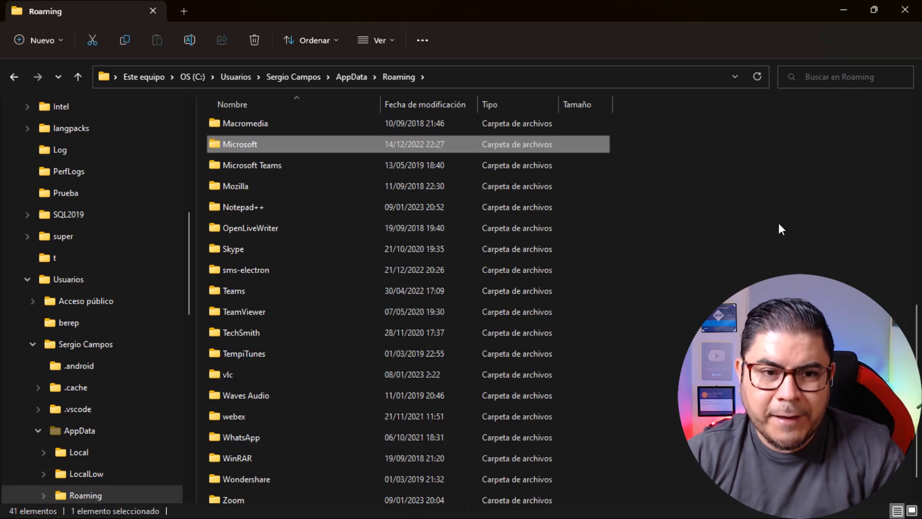
double_click(284, 147)
type("excel")
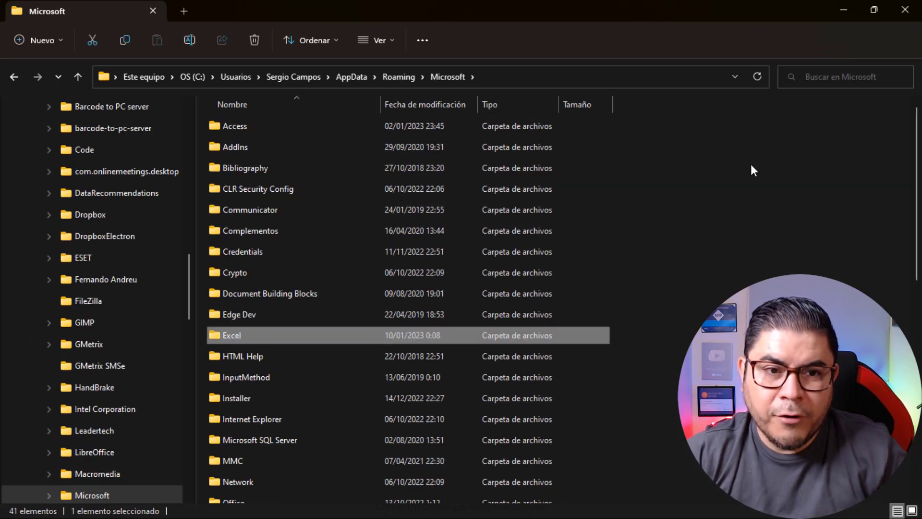
double_click(239, 336)
type("x")
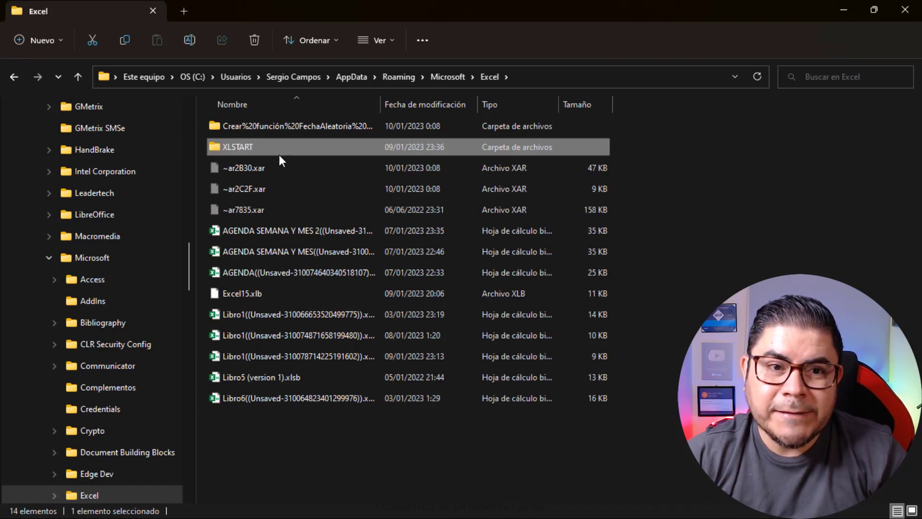
double_click(280, 148)
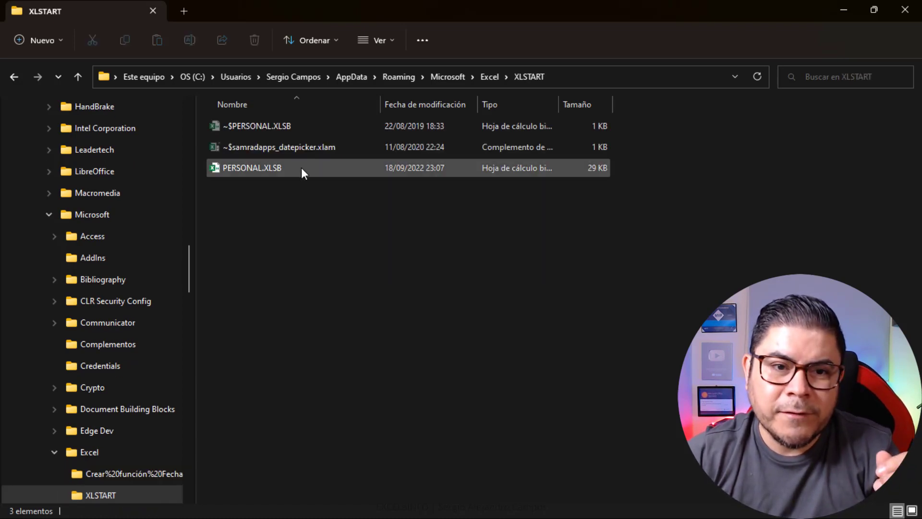
Step: Point out the PERSONAL.XLSB file inside XLSTART
left_click(302, 169)
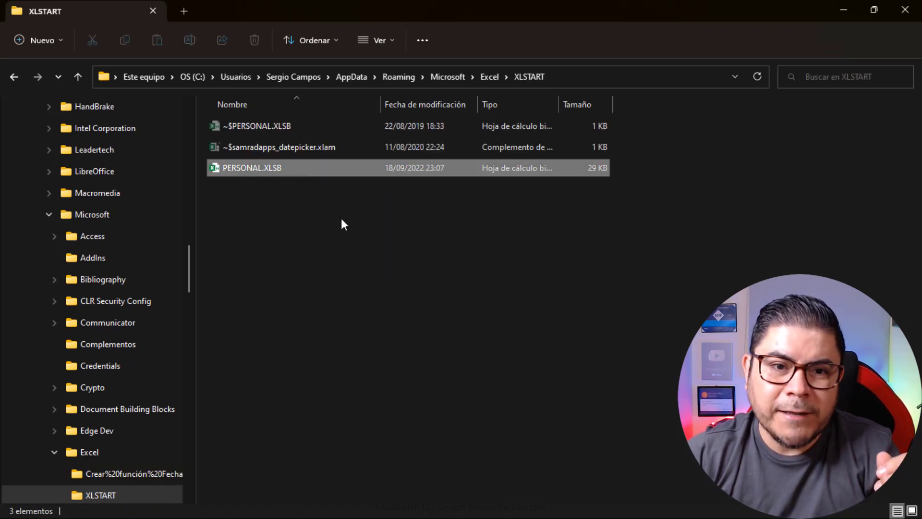
left_click(365, 228)
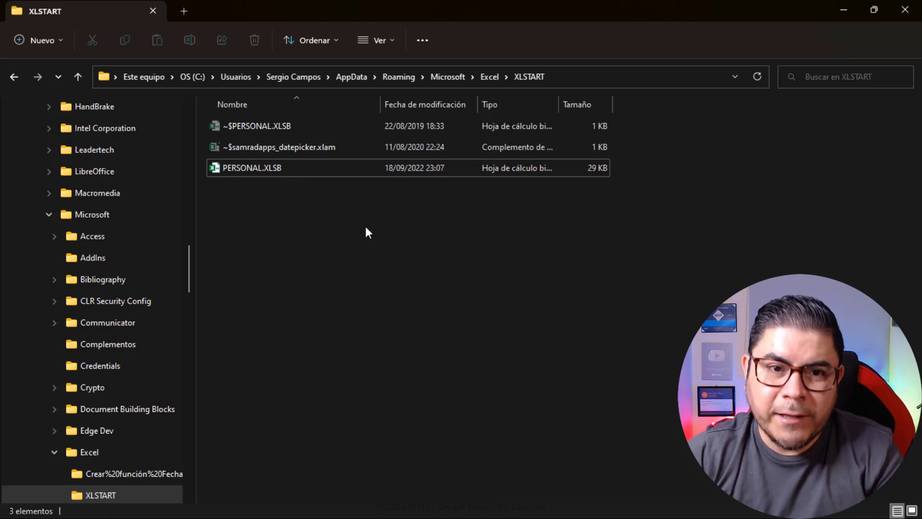
left_click(320, 173)
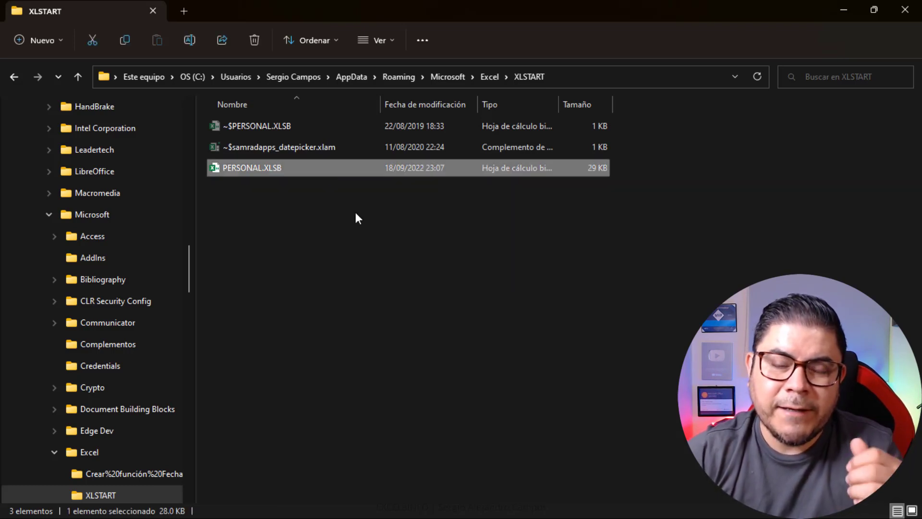
left_click(355, 214)
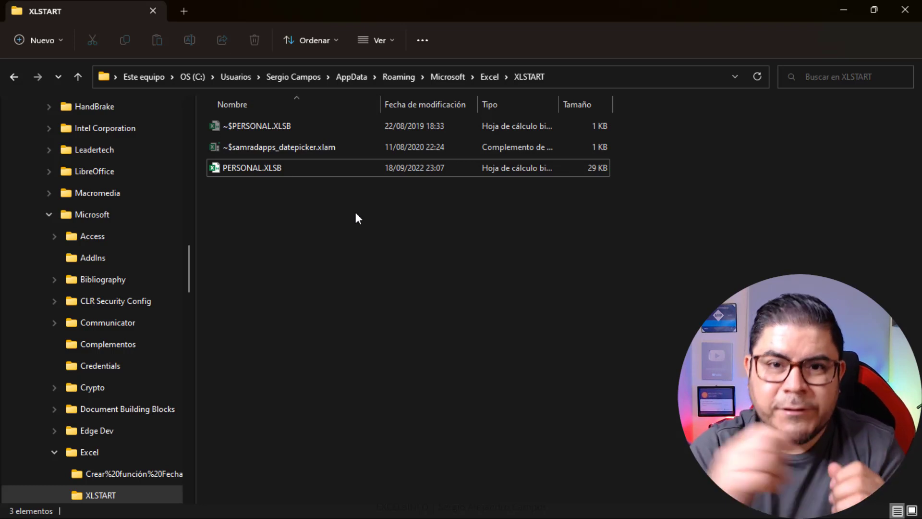
Step: Show the XLSTART full path, then go back to Excel's Hoja1 sheet
left_click(579, 75)
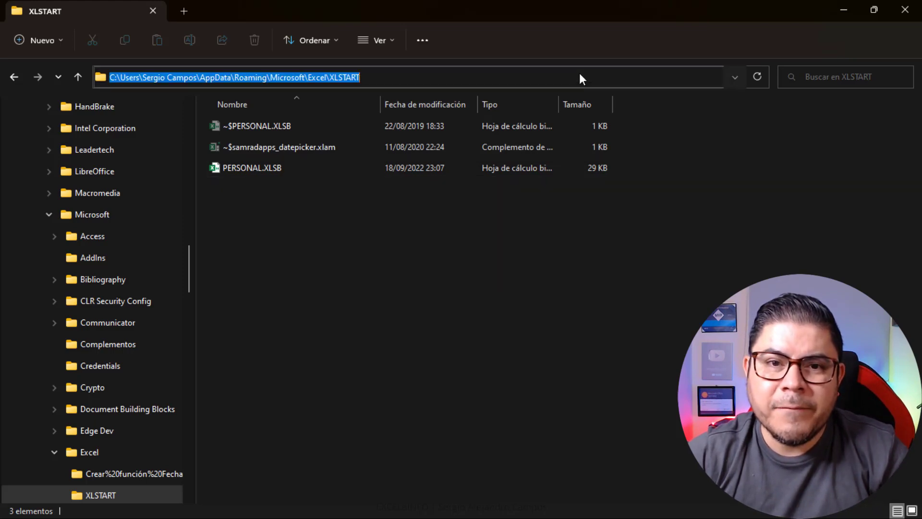
key("alt+Tab")
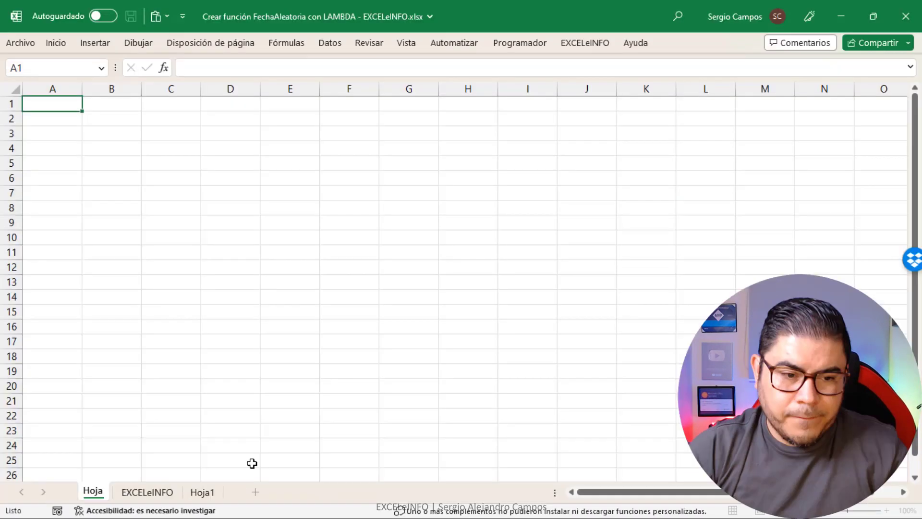
left_click(179, 495)
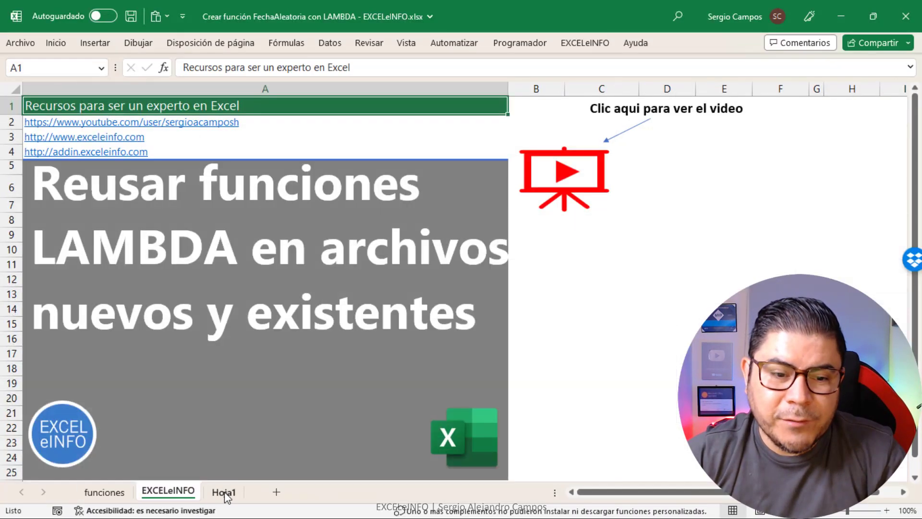
left_click(223, 494)
Step: Test typing =fec in cell C8, then cancel the entry
left_click(263, 266)
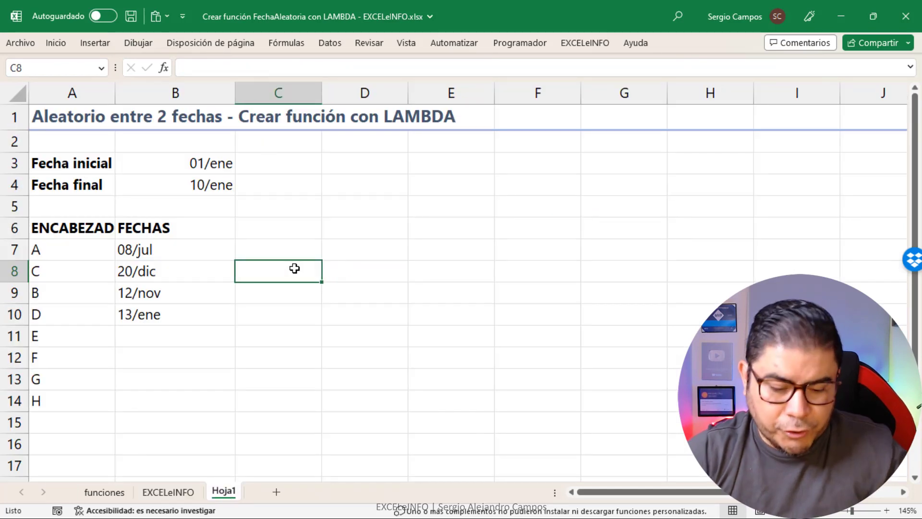
type("=fec")
key("Escape")
key("Escape")
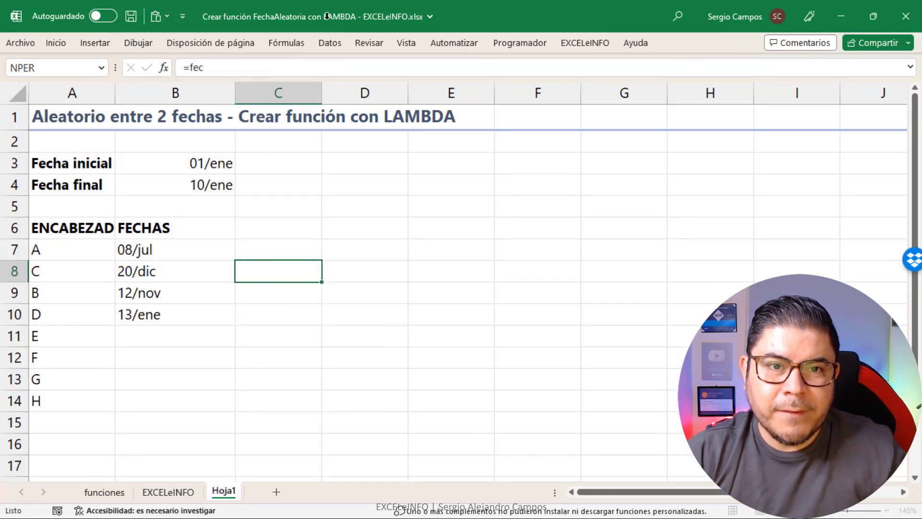
Step: Check the defined names in Fórmulas › Administrador de nombres, then show the funciones sheet
left_click(287, 43)
left_click(423, 91)
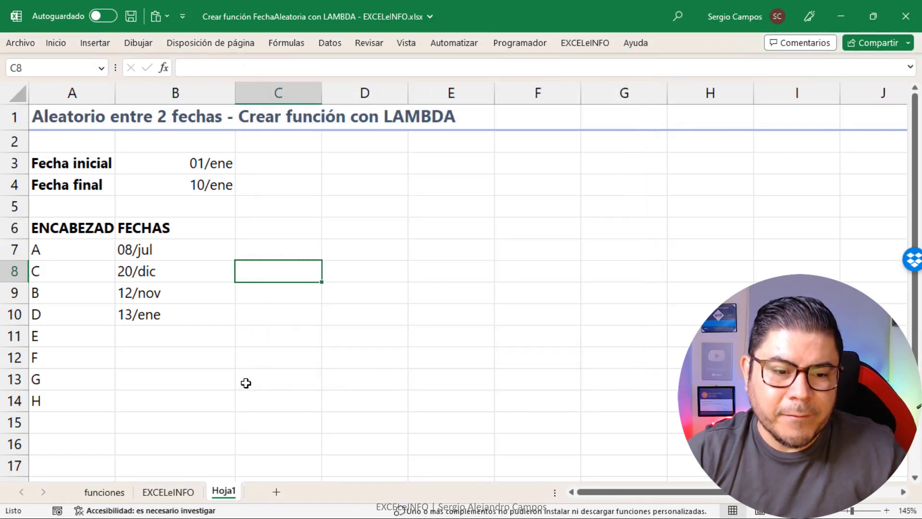
left_click(112, 492)
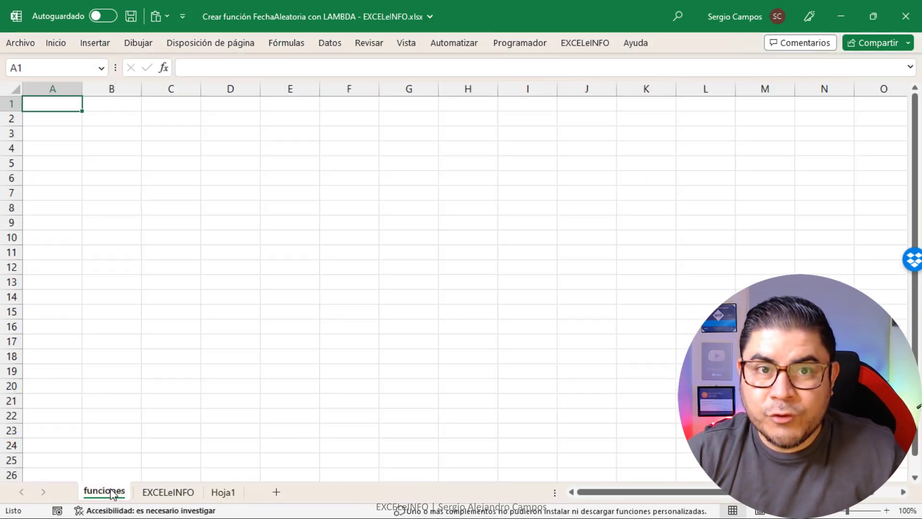
Step: Copy the funciones sheet to (nuevo libro) via Mover o copiar with Crear una copia ticked
right_click(118, 494)
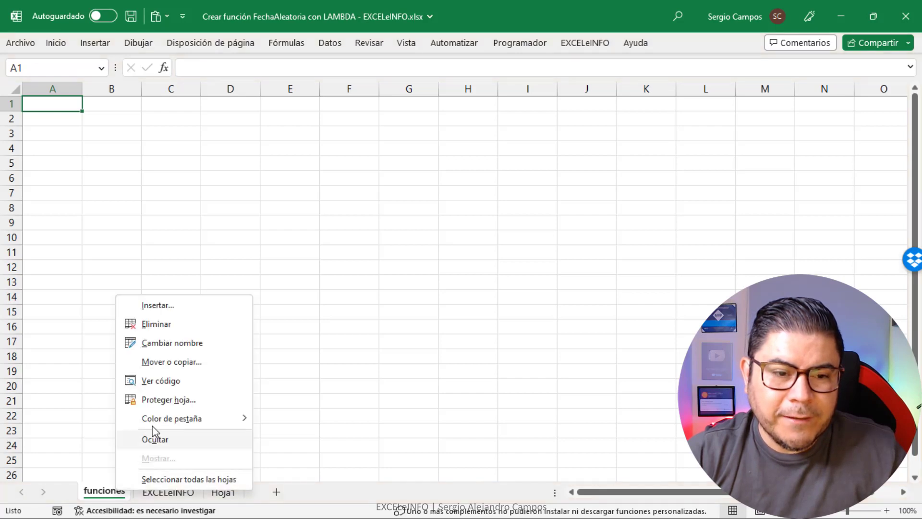
left_click(167, 362)
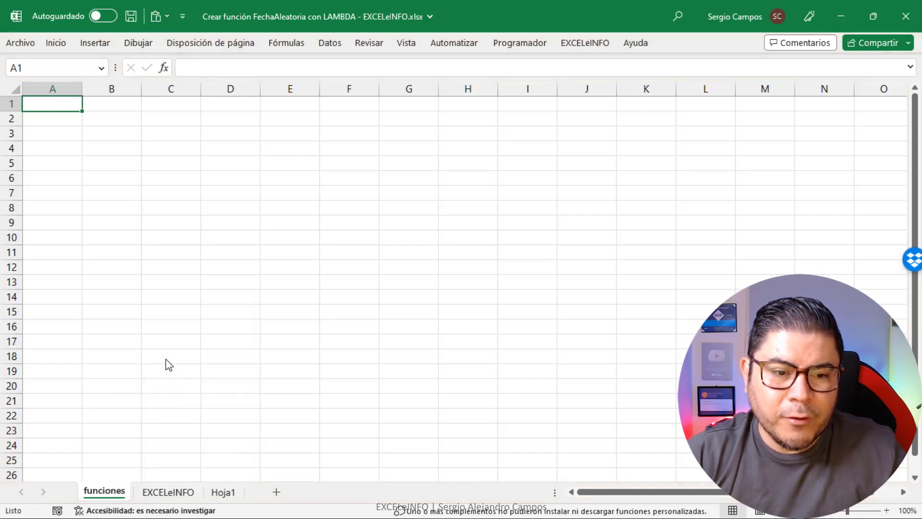
left_click(162, 325)
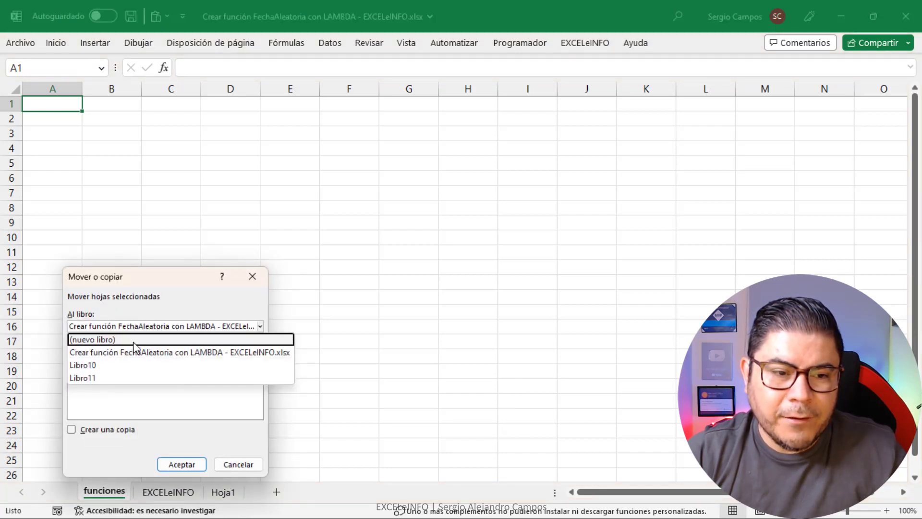
left_click(135, 342)
left_click(124, 430)
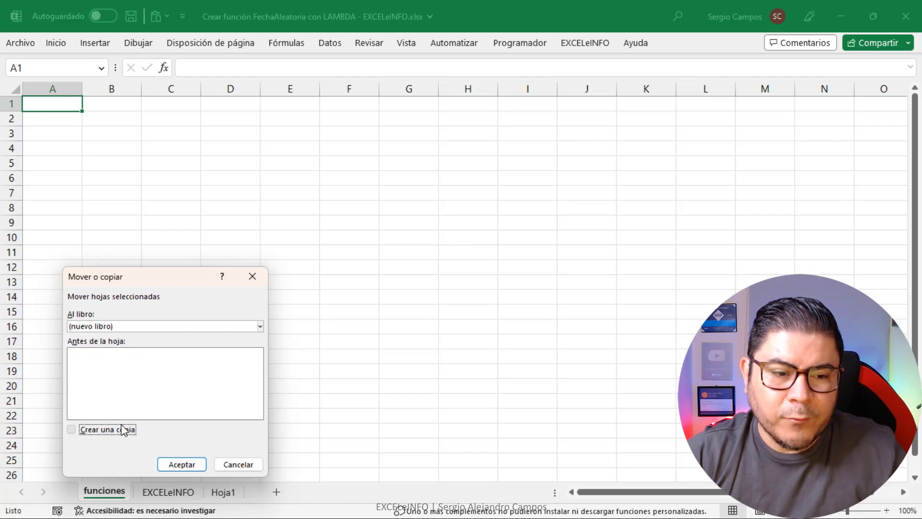
left_click(163, 465)
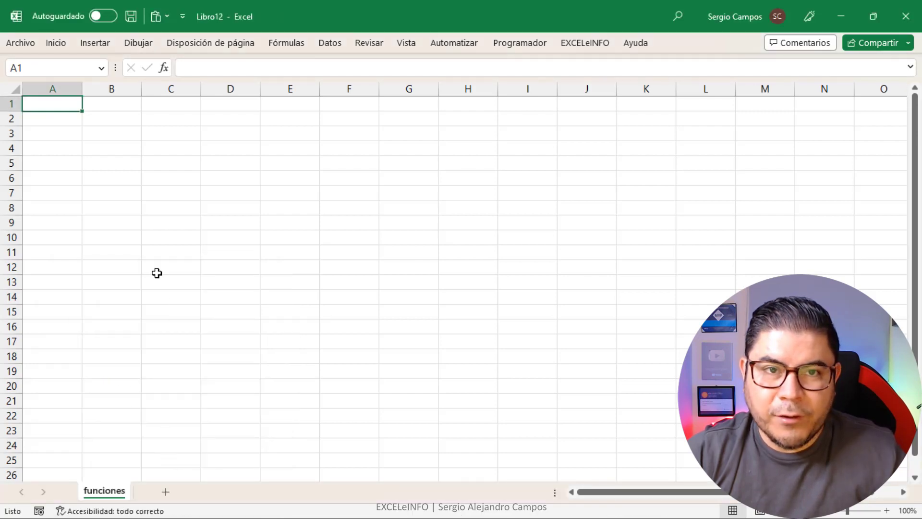
Step: Rename the workbook's only sheet to Hoja1
double_click(117, 496)
type("Hoja")
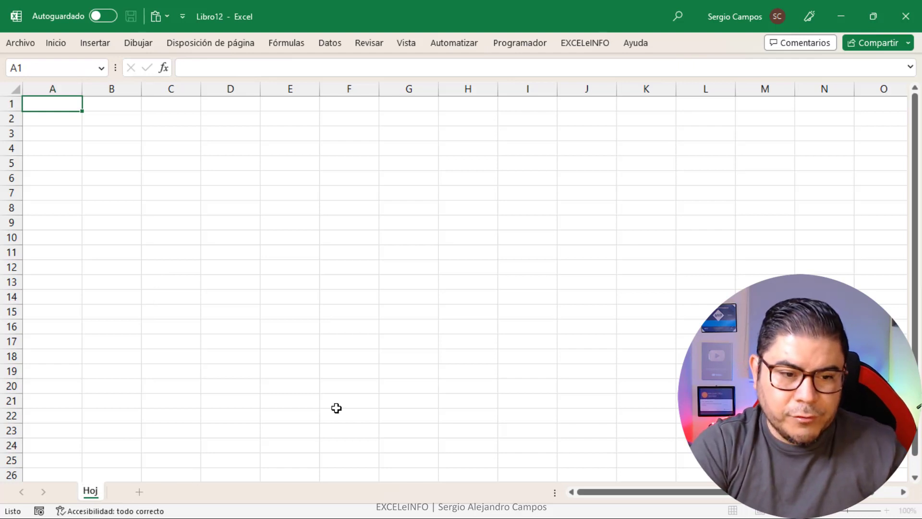
type("1")
key("Return")
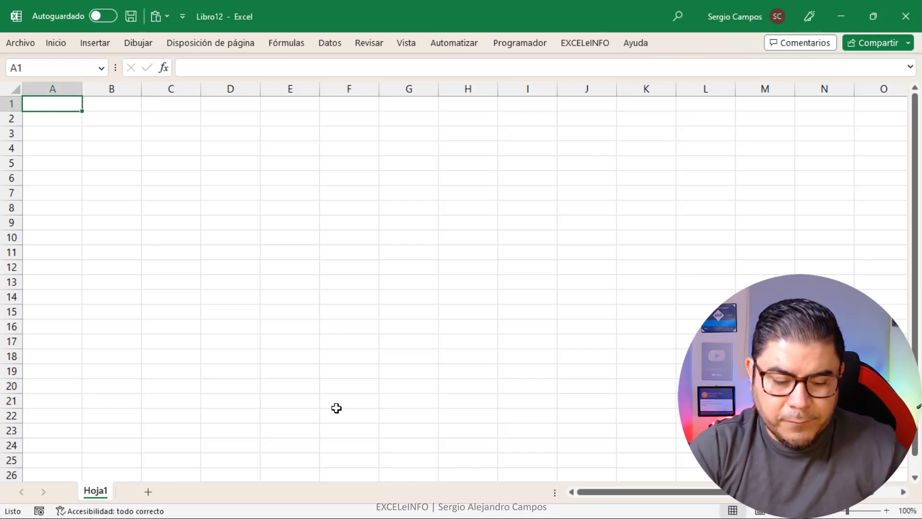
Step: Test in A1 that typing =fec offers FechaAleatoria, then discard the formula
type("=al")
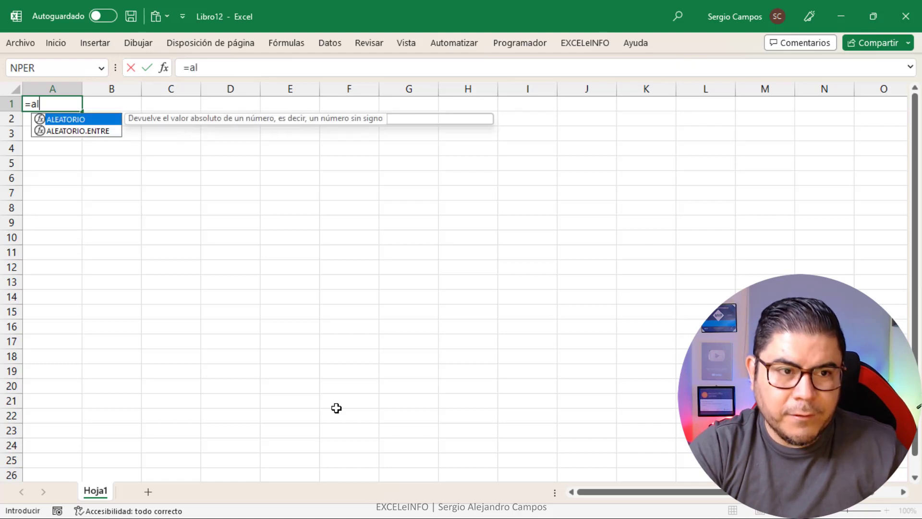
type("e")
key("Escape")
type("=fec")
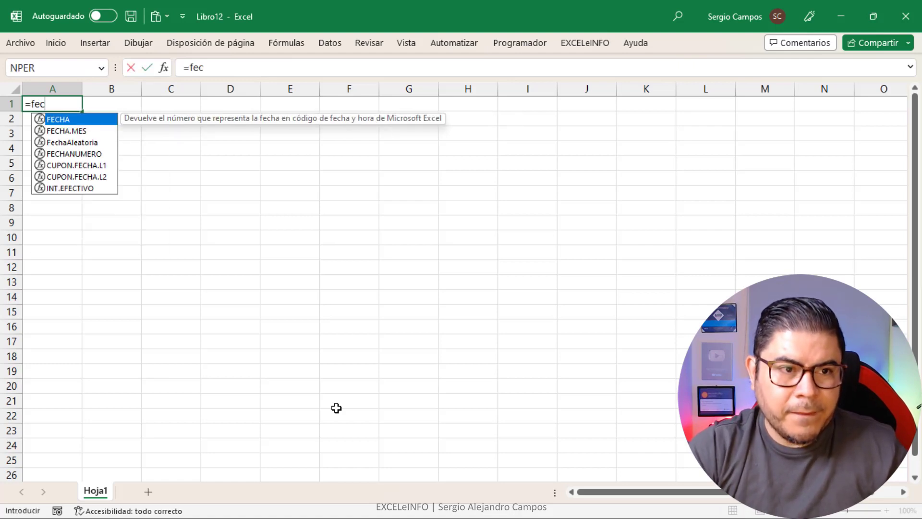
key("Down")
key("Down")
key("Tab")
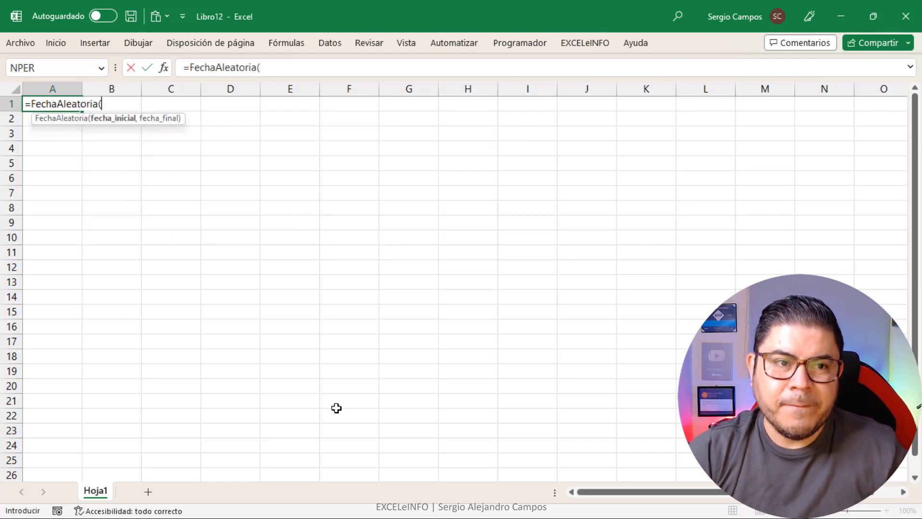
key("Escape")
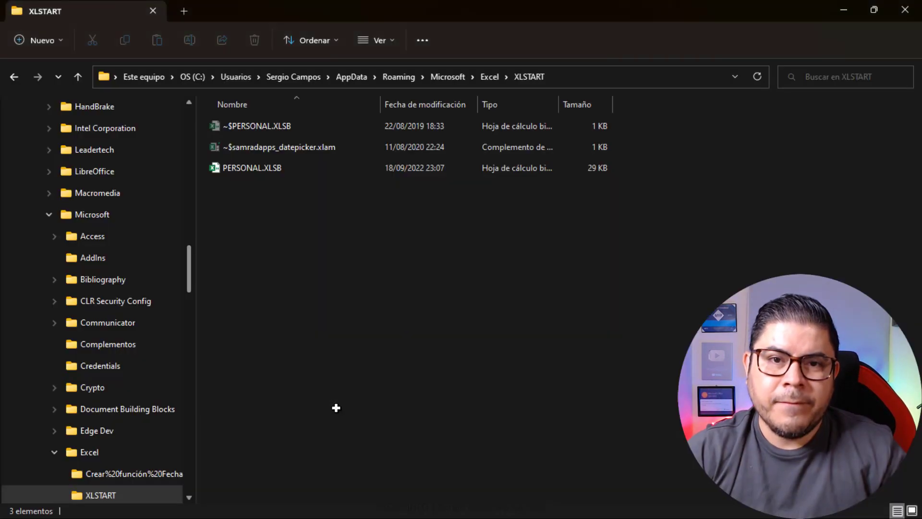
Step: Reveal the XLSTART folder's full path in File Explorer's address bar
left_click(617, 78)
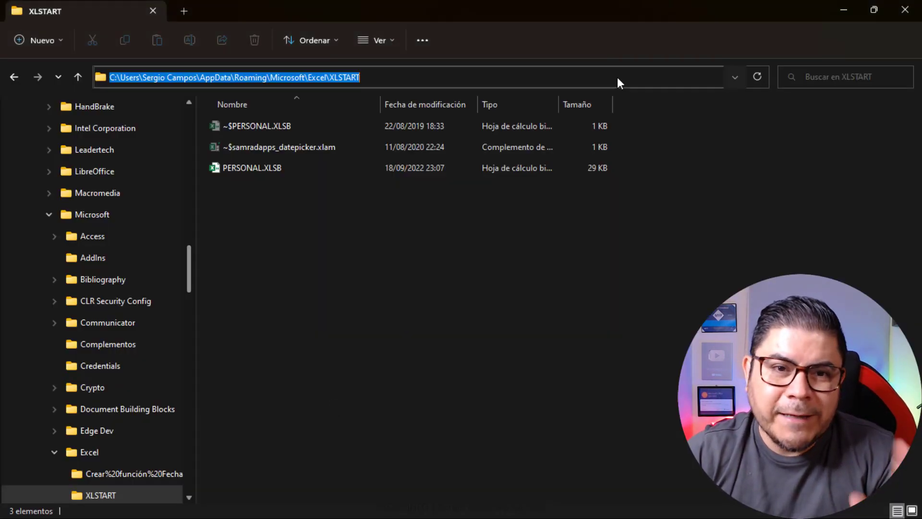
left_click(507, 221)
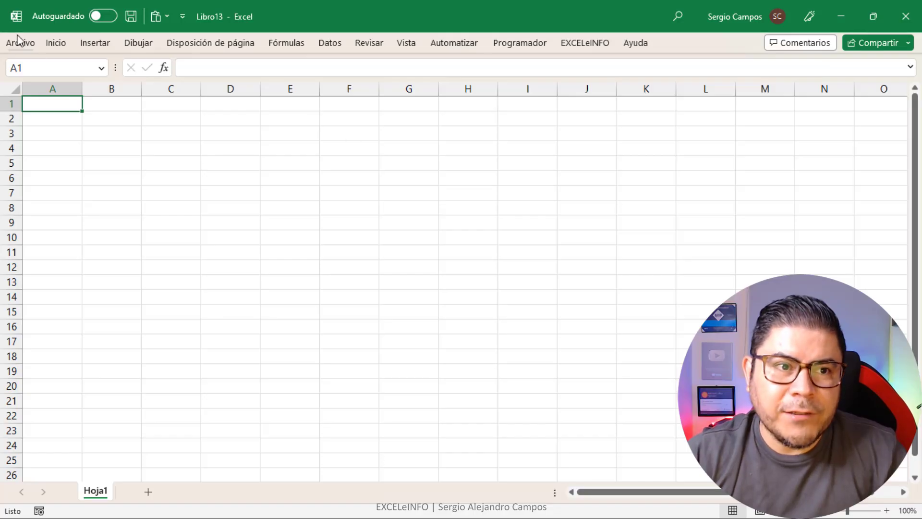
Step: Save the workbook as Excel template Libro.xltx in the pasted XLSTART folder
left_click(15, 41)
left_click(62, 221)
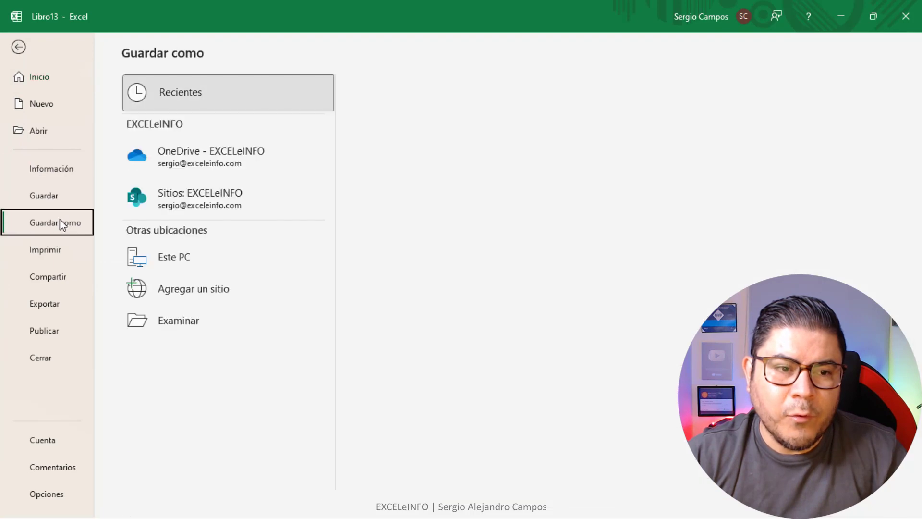
left_click(212, 324)
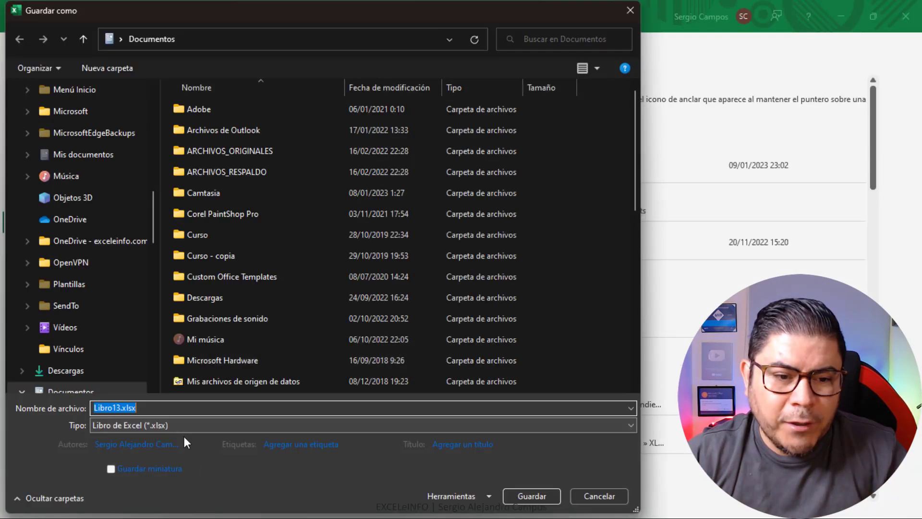
left_click(176, 425)
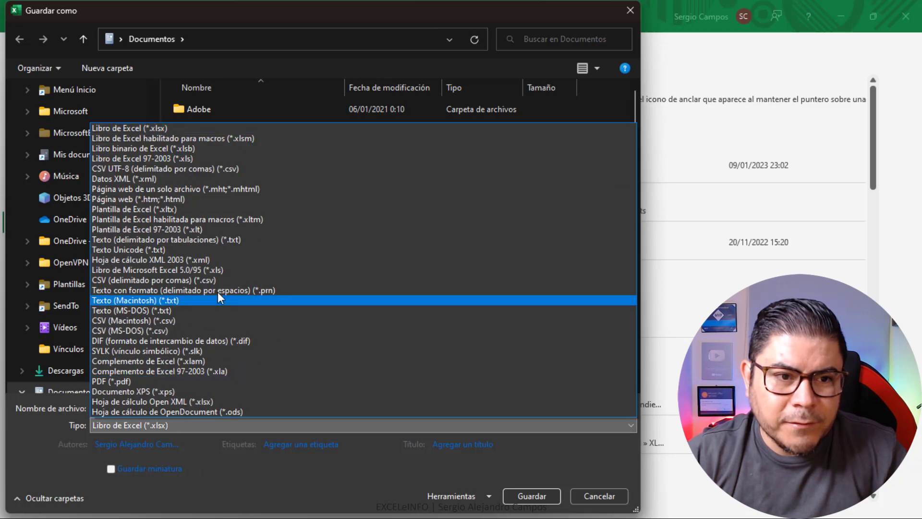
left_click(219, 209)
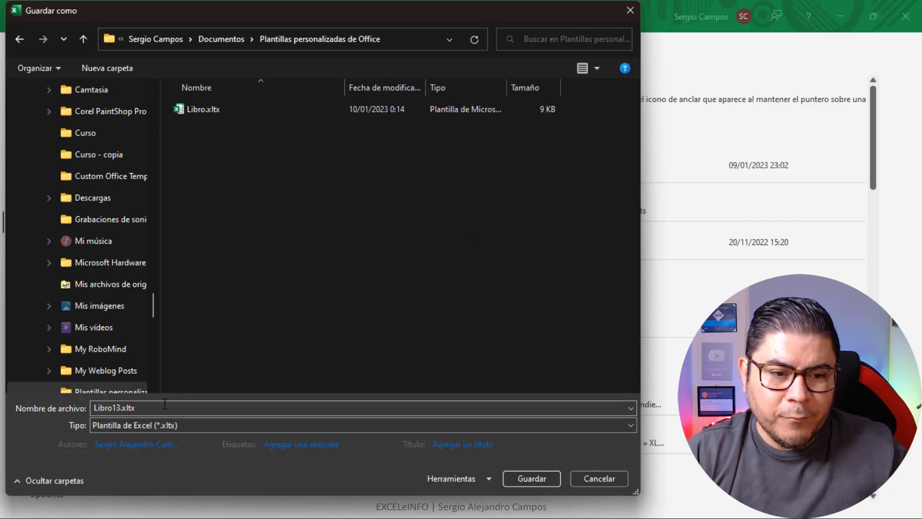
left_click(165, 408)
type("C:\\Users\\Sergio Campos\\AppData\\Roaming\\Microsoft\\Excel\\XLSTART")
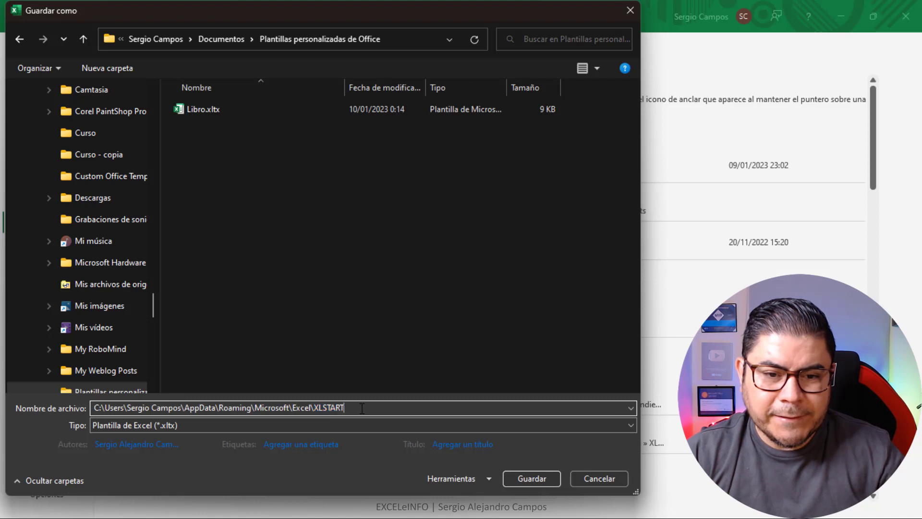
key("Return")
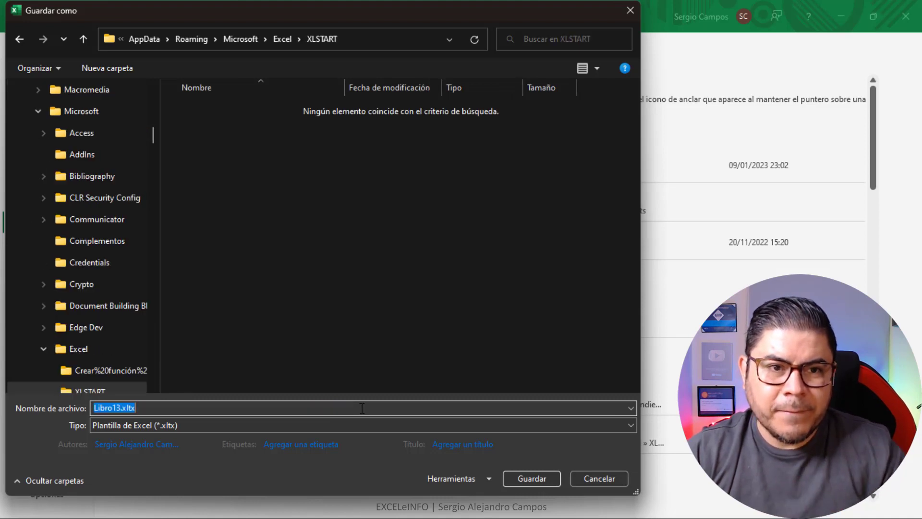
type("Libro")
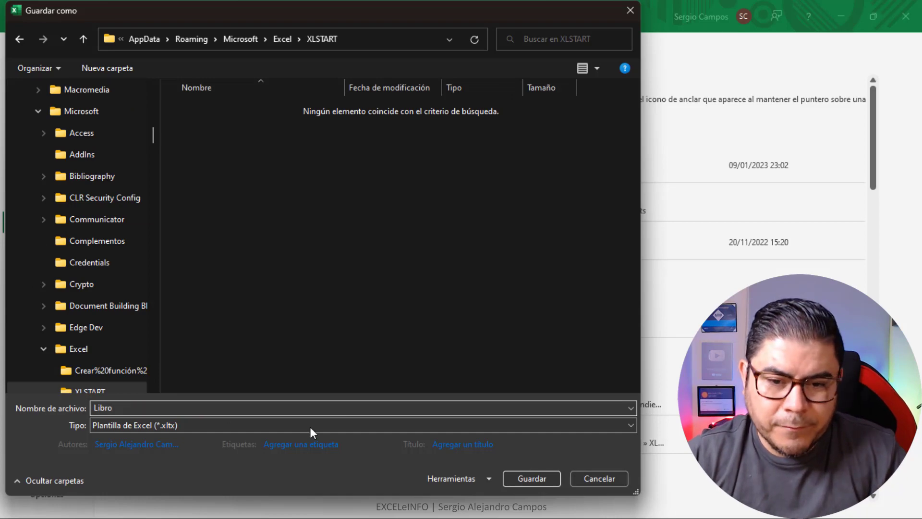
left_click(528, 483)
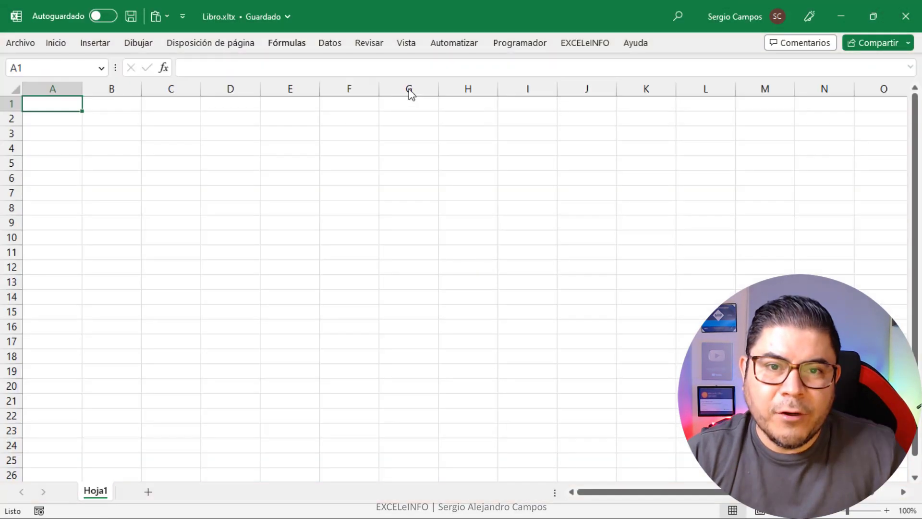
Step: Check the defined names and =fech suggestions for FechaAleatoria, then dismiss them
key("ctrl+F3")
key("Escape")
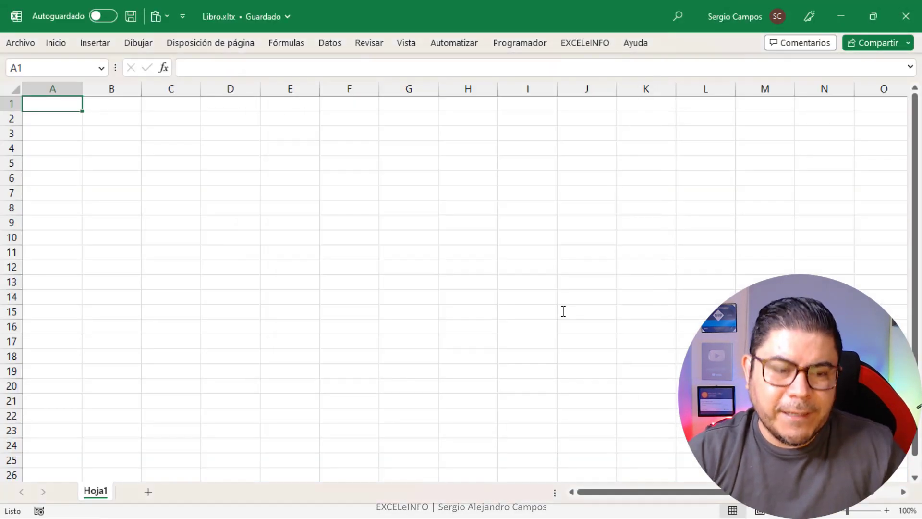
type("=fech")
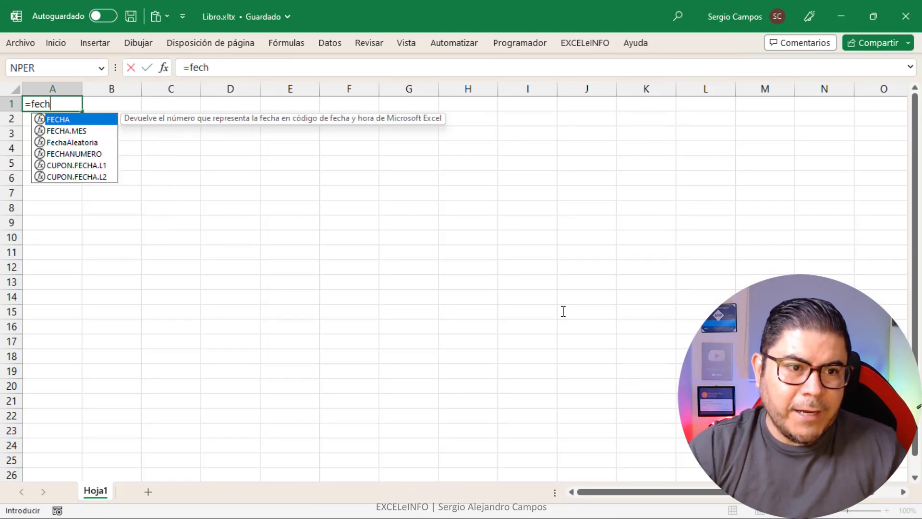
key("Down")
key("Escape")
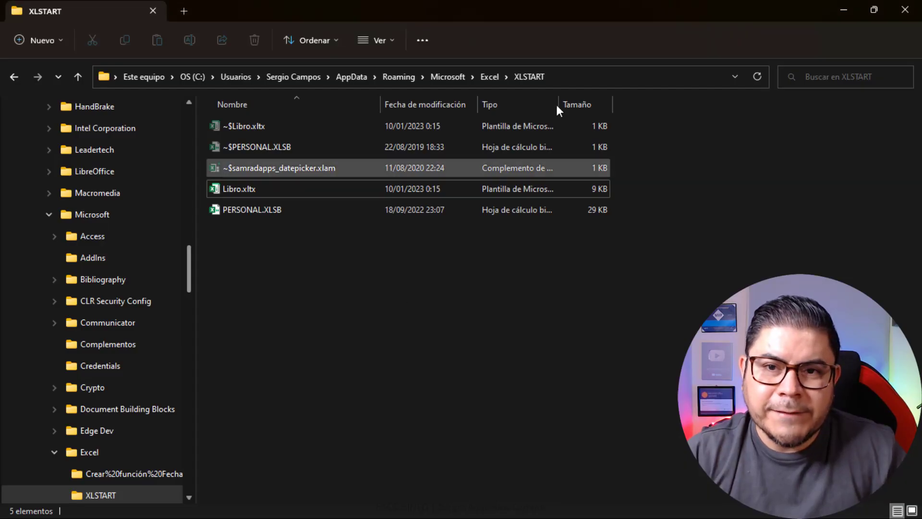
Step: Confirm Libro.xltx is in the XLSTART folder, then return to Excel
left_click(566, 75)
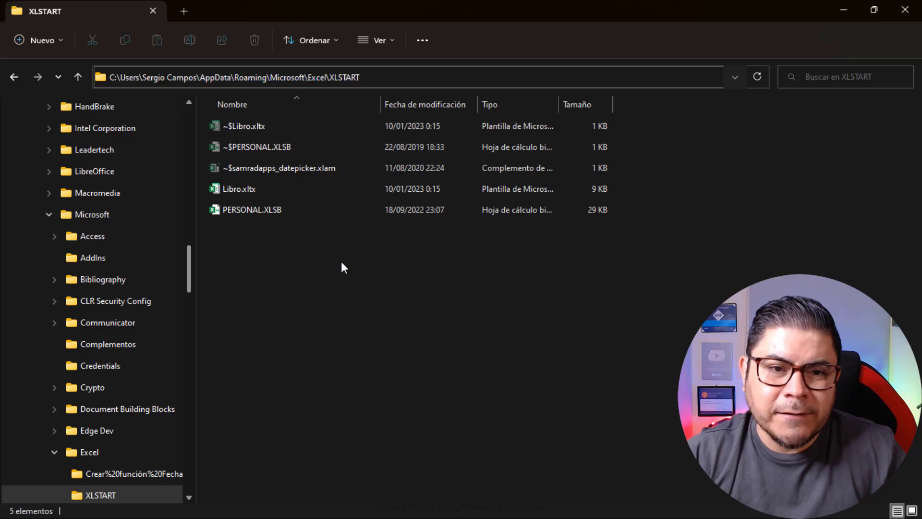
left_click(278, 188)
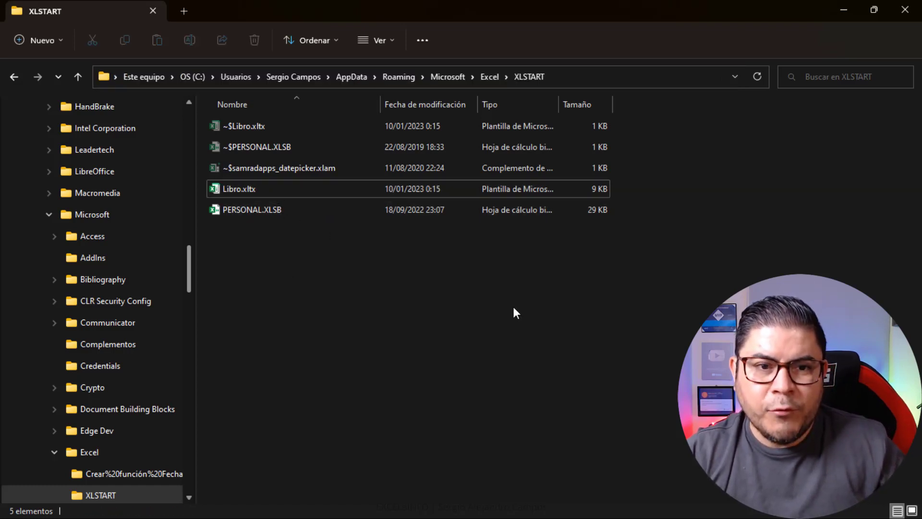
key("alt+Tab")
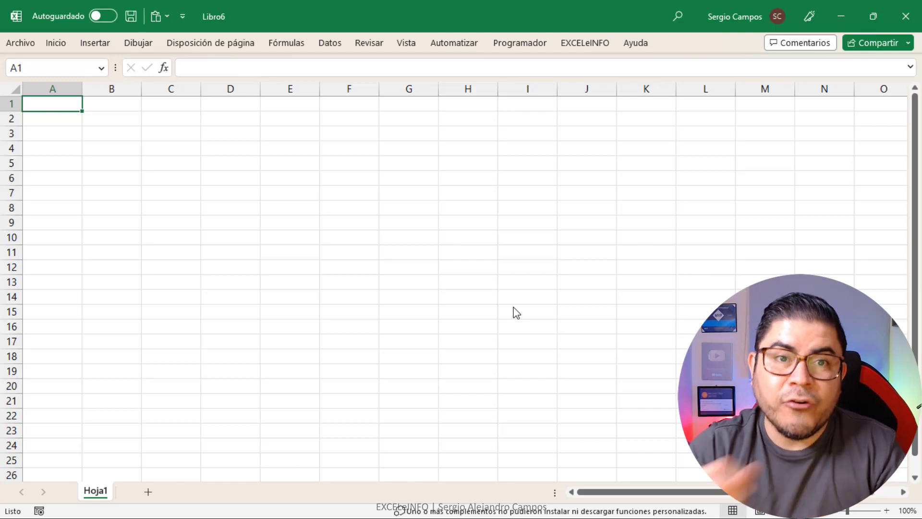
Step: Check that FechaAleatoria is listed among Libro6's defined names
left_click(284, 44)
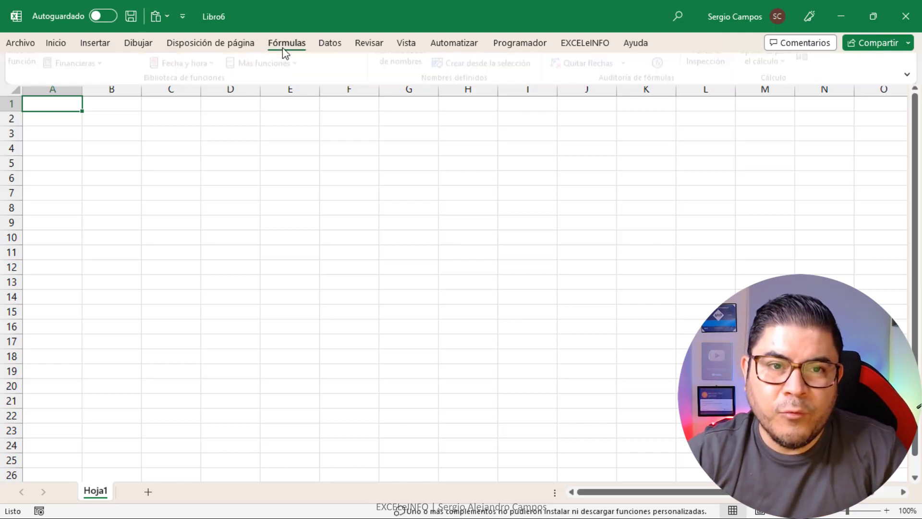
left_click(398, 94)
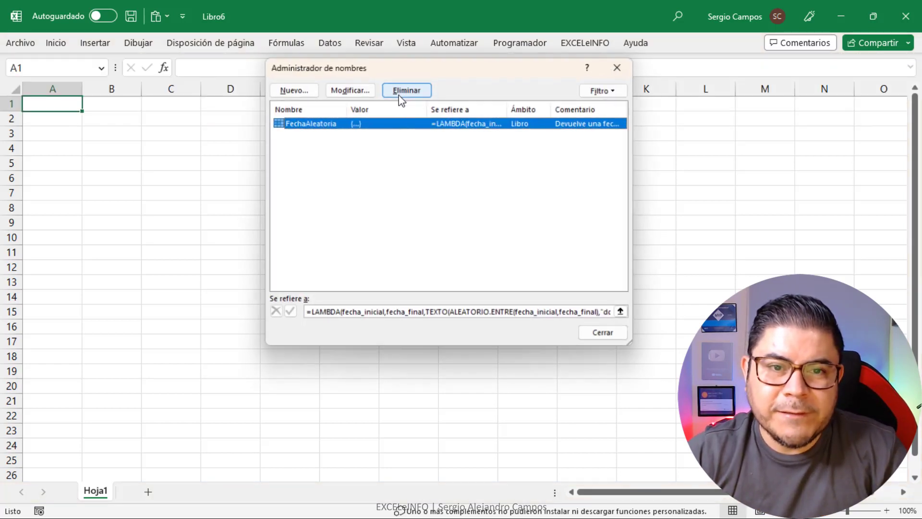
key("Escape")
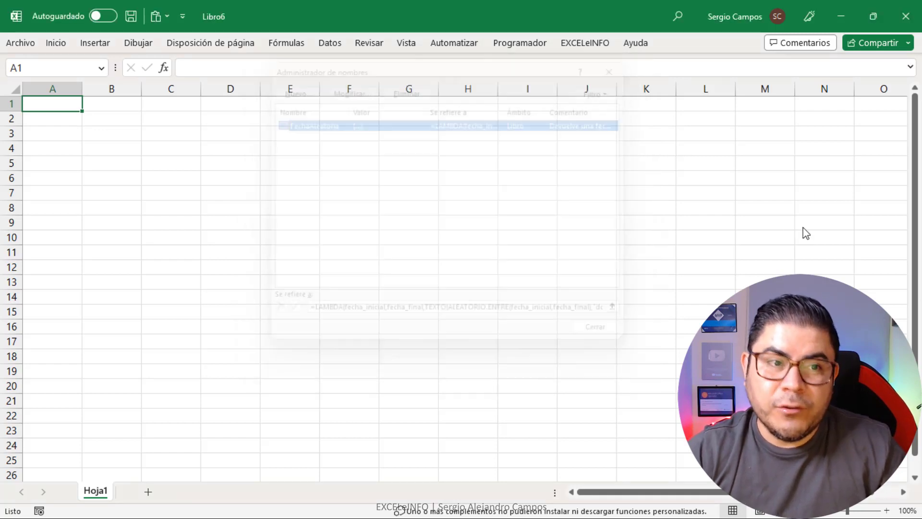
Step: Test the =fec function suggestions in A1, discard them, and close Libro6
type("=feh")
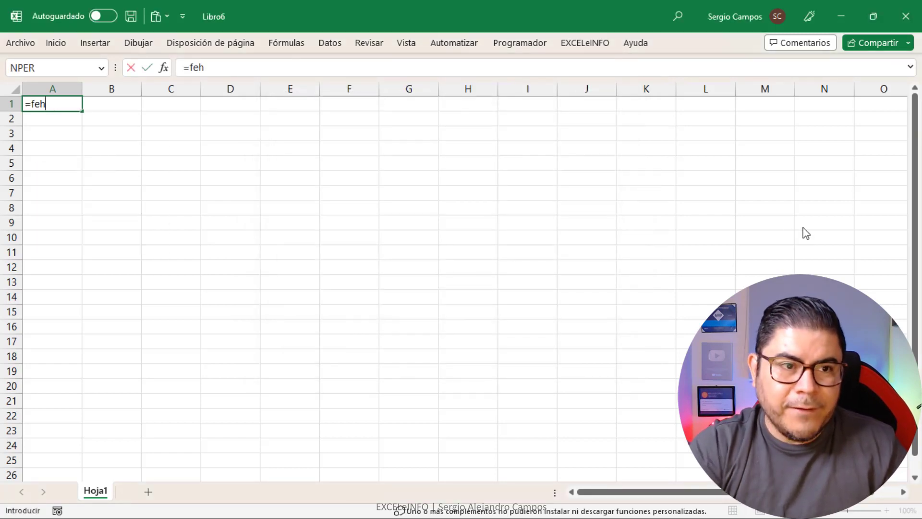
key("BackSpace")
type("c")
key("Down")
key("Down")
key("Escape")
key("Escape")
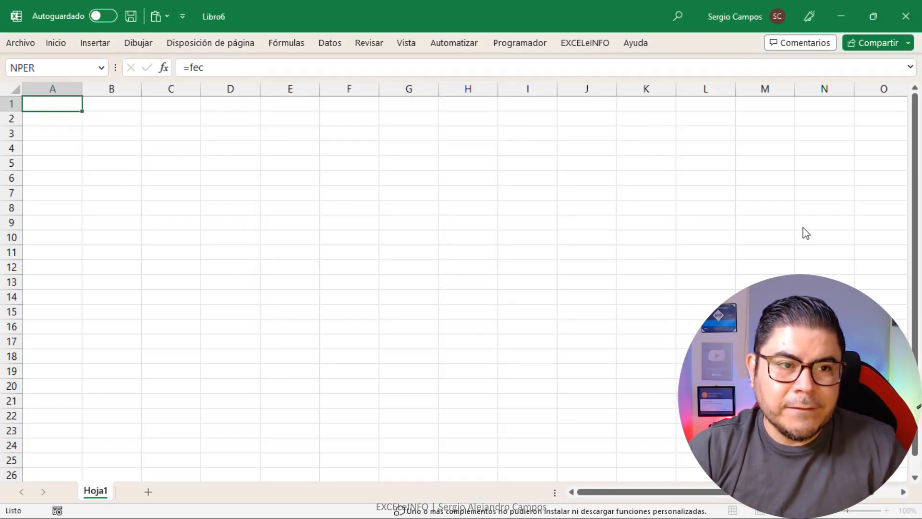
key("ctrl+w")
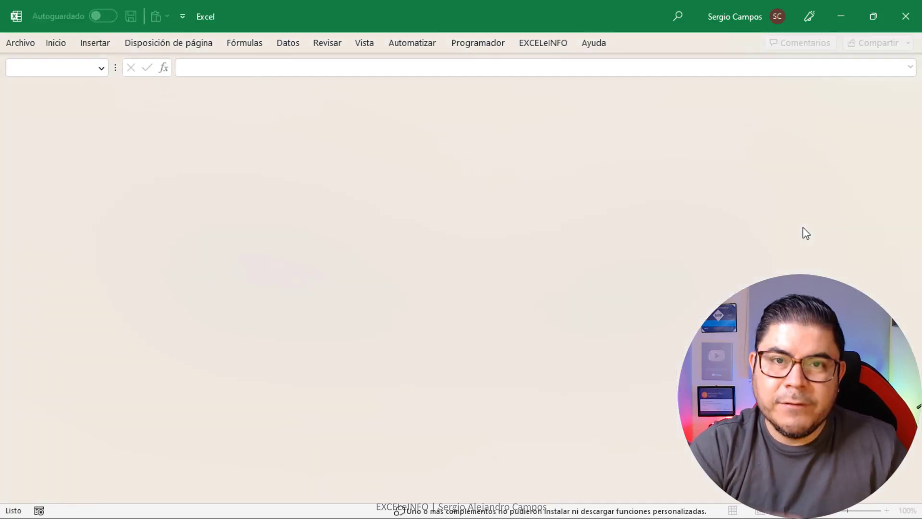
Step: Create new workbook Libro7 and verify =fec autocompletes to FechaAleatoria in A1
key("ctrl+n")
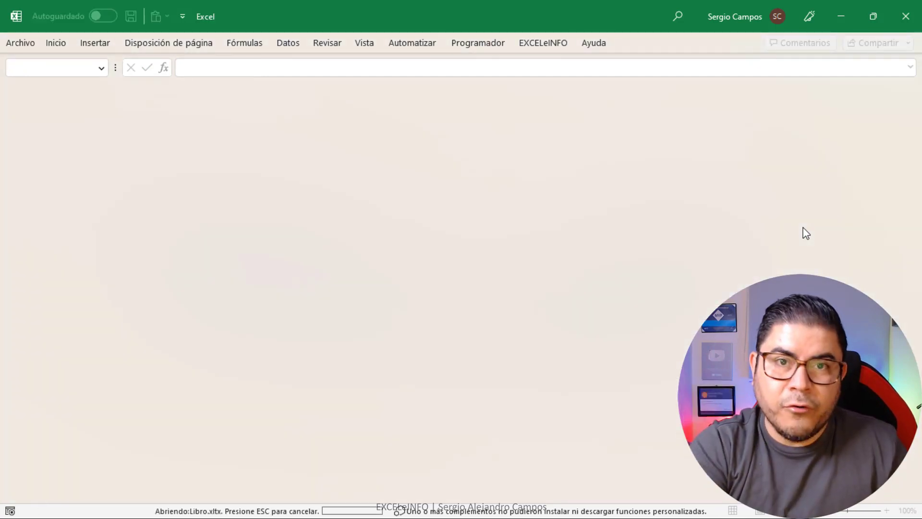
type("=fe")
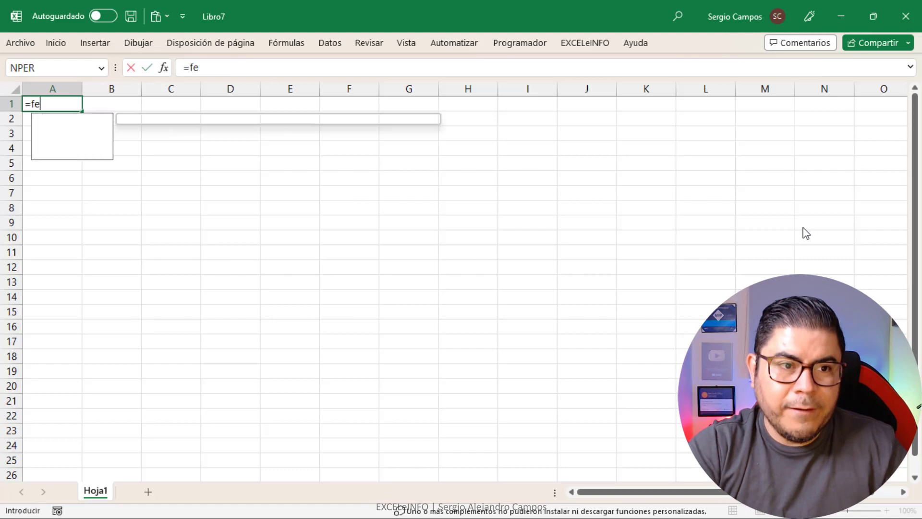
type("c")
key("Down")
key("Down")
key("Tab")
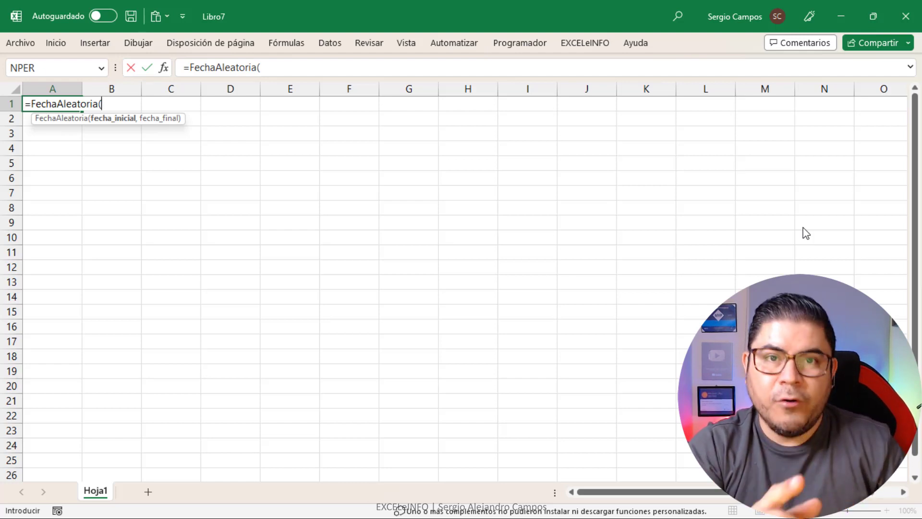
key("Escape")
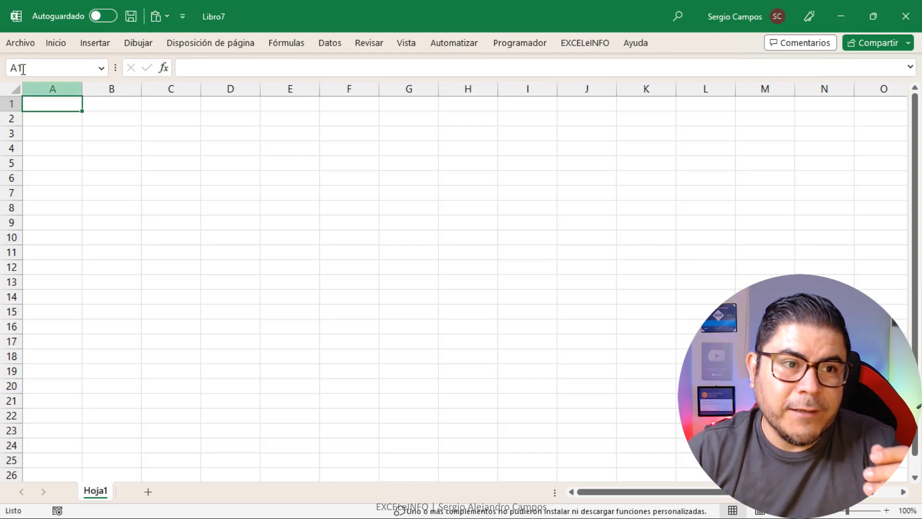
Step: Create a blank workbook from the start page and check the =fec suggestions in A1
left_click(17, 47)
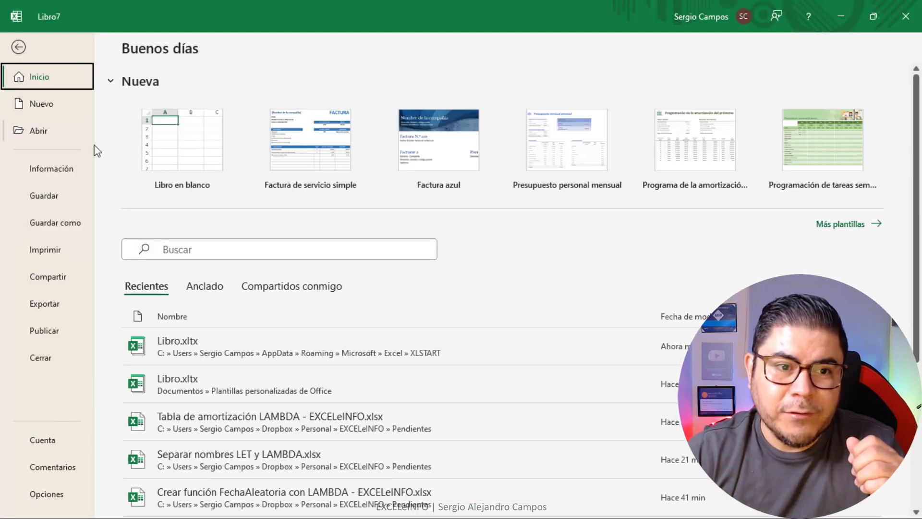
left_click(192, 151)
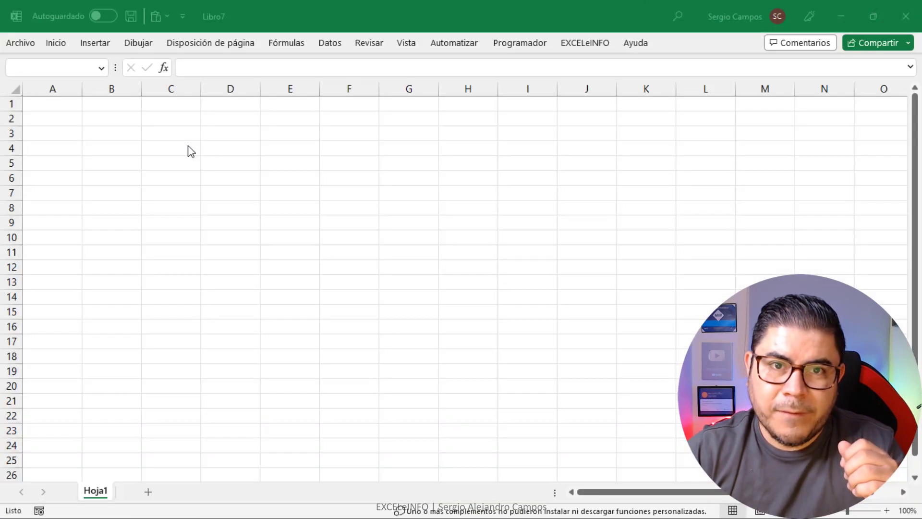
type("=fec")
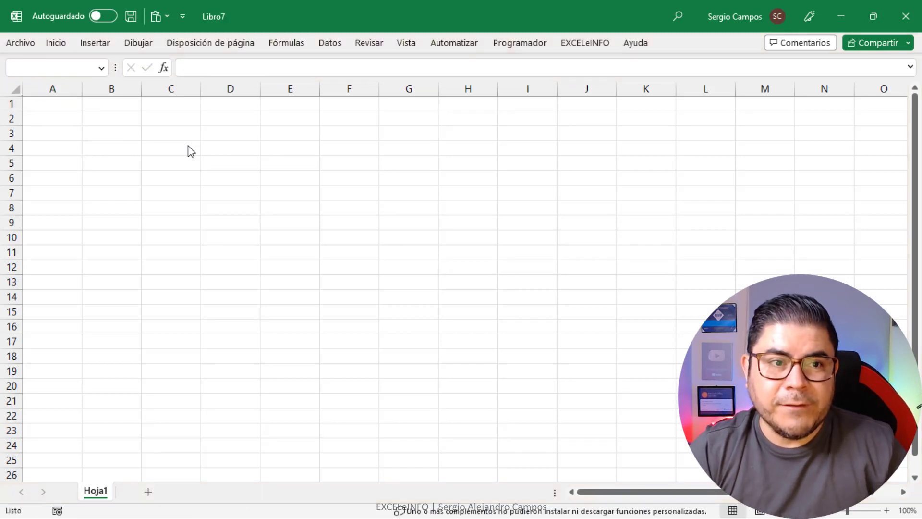
type("=fec")
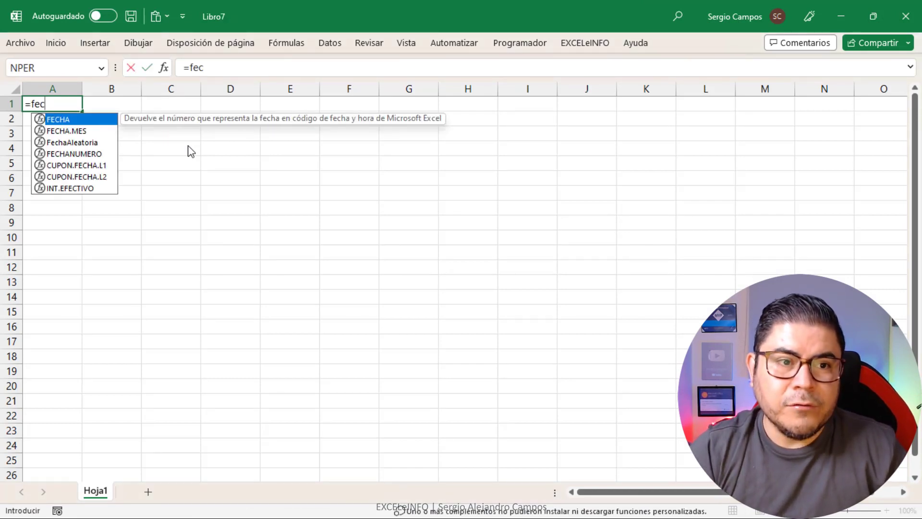
key("Escape")
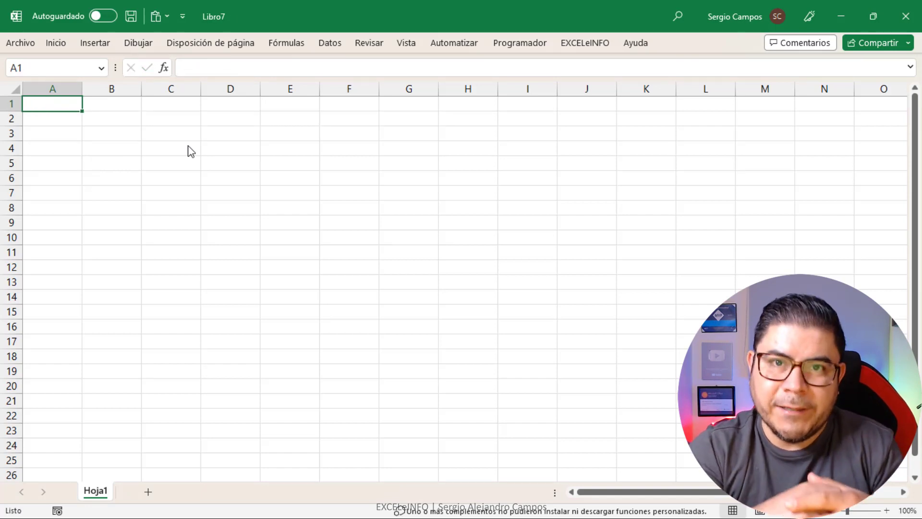